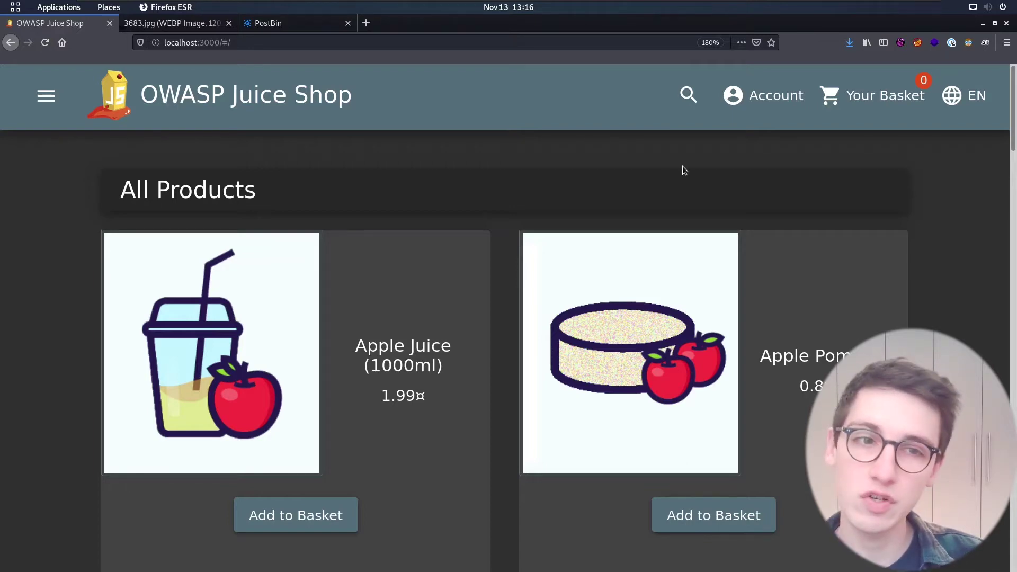
Show the Account dropdown for the signed-in user from the All Products page.
{"action": "left_click", "coordinate": [763, 96]}
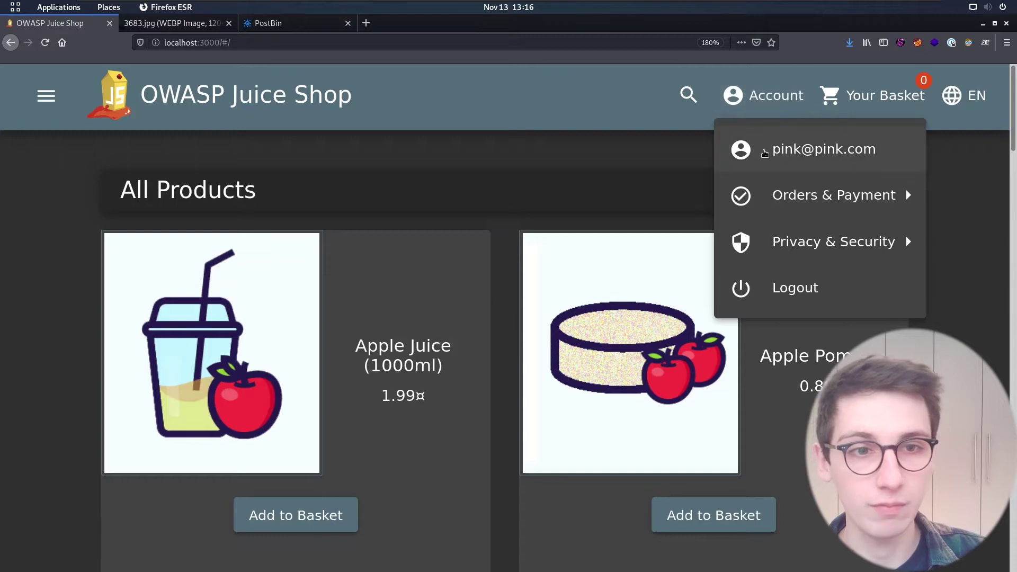
Go to the User Profile page, find the Image URL field, then switch to the 3683.jpg cat image tab.
{"action": "left_click", "coordinate": [761, 154]}
{"action": "scroll", "coordinate": [370, 324], "scroll_direction": "down", "scroll_amount": 1}
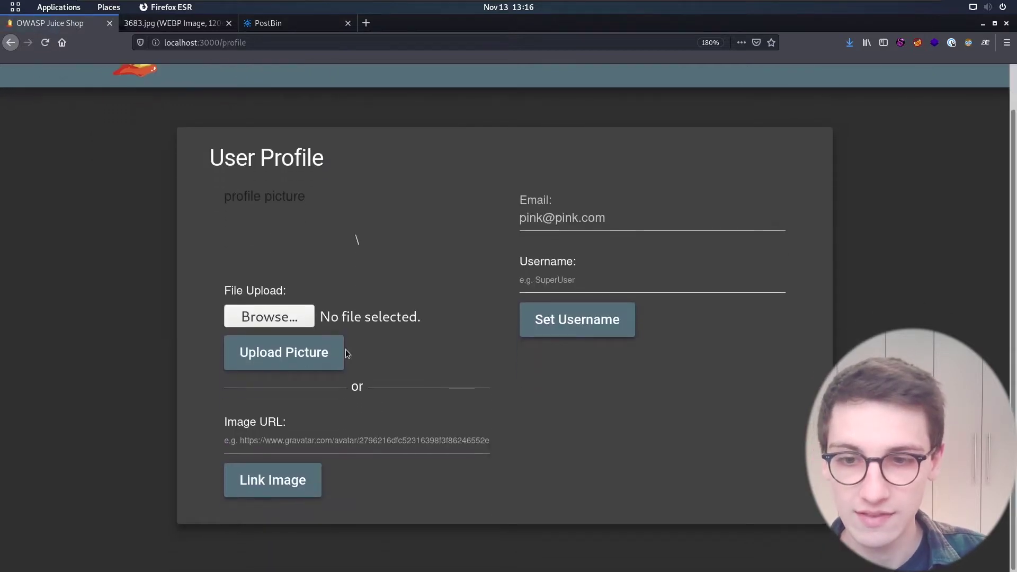
{"action": "left_click", "coordinate": [277, 442]}
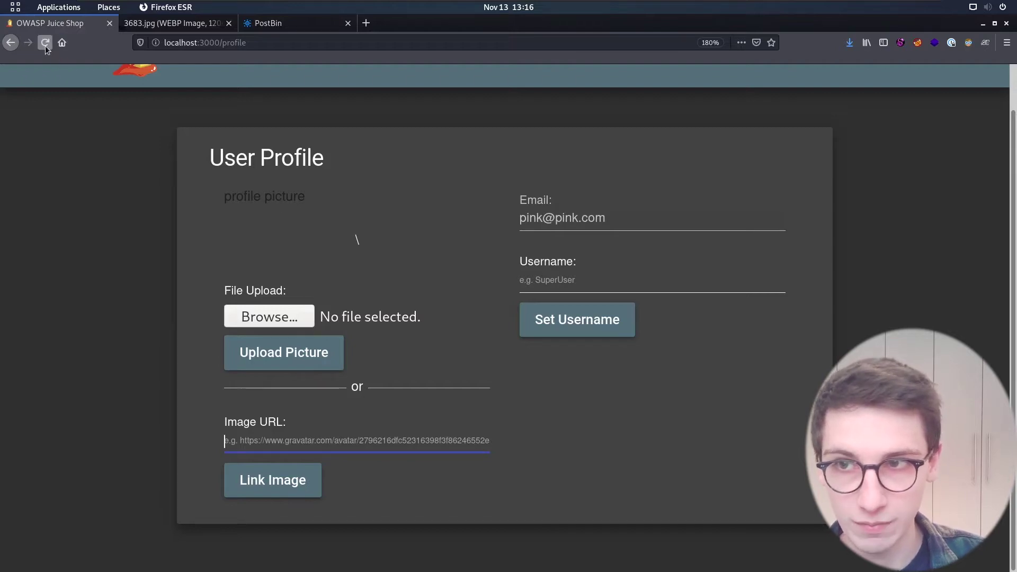
{"action": "left_click", "coordinate": [170, 195]}
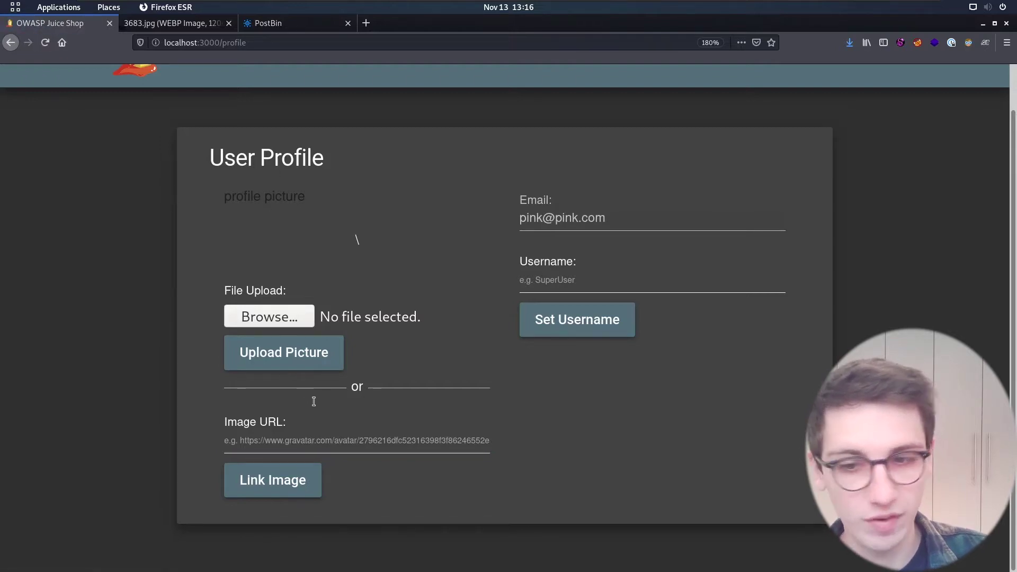
{"action": "left_click", "coordinate": [144, 25]}
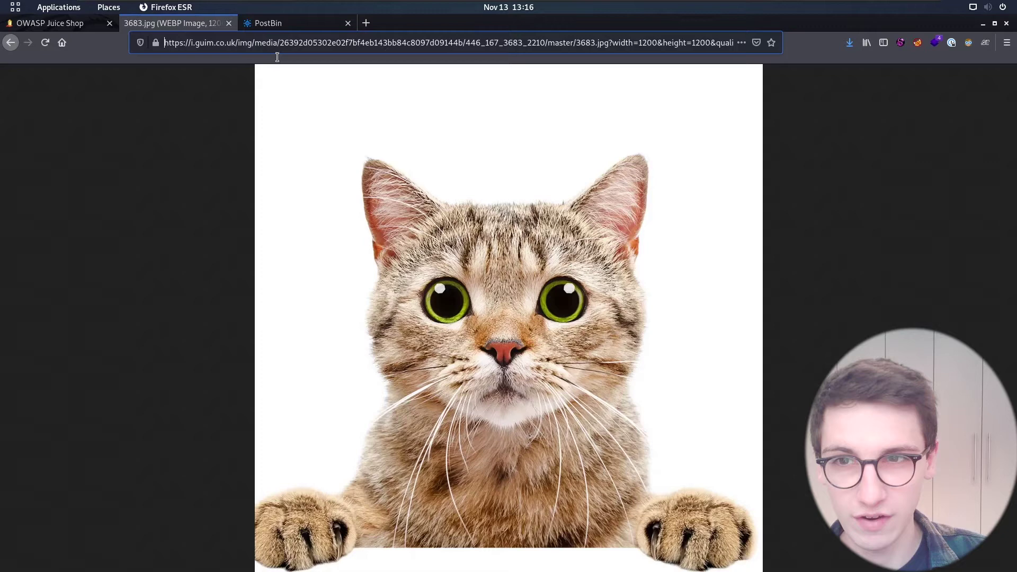
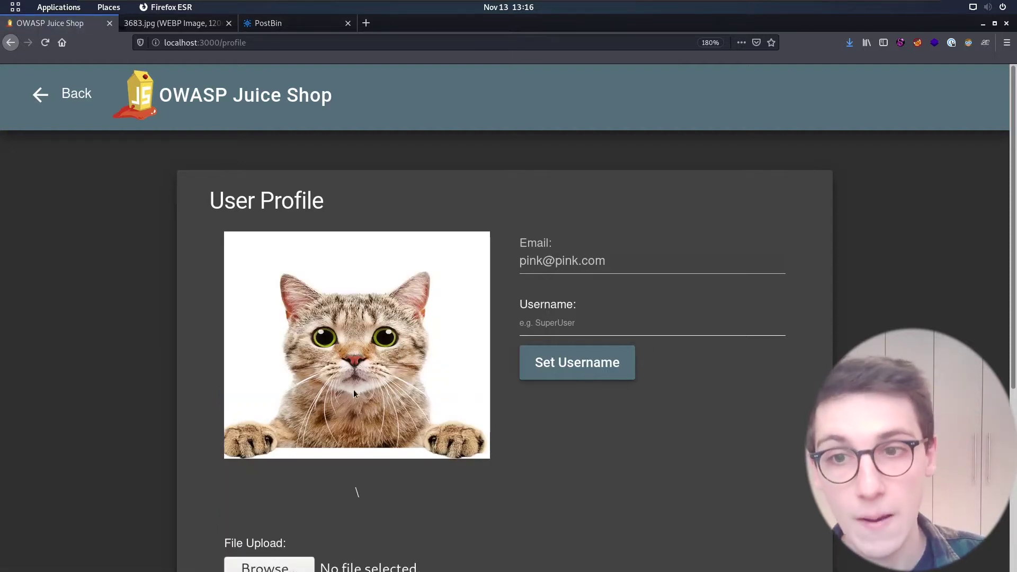
Inspect the profile picture's markup to reveal its source /assets/public/images/uploads/21.jpg.
{"action": "right_click", "coordinate": [342, 346]}
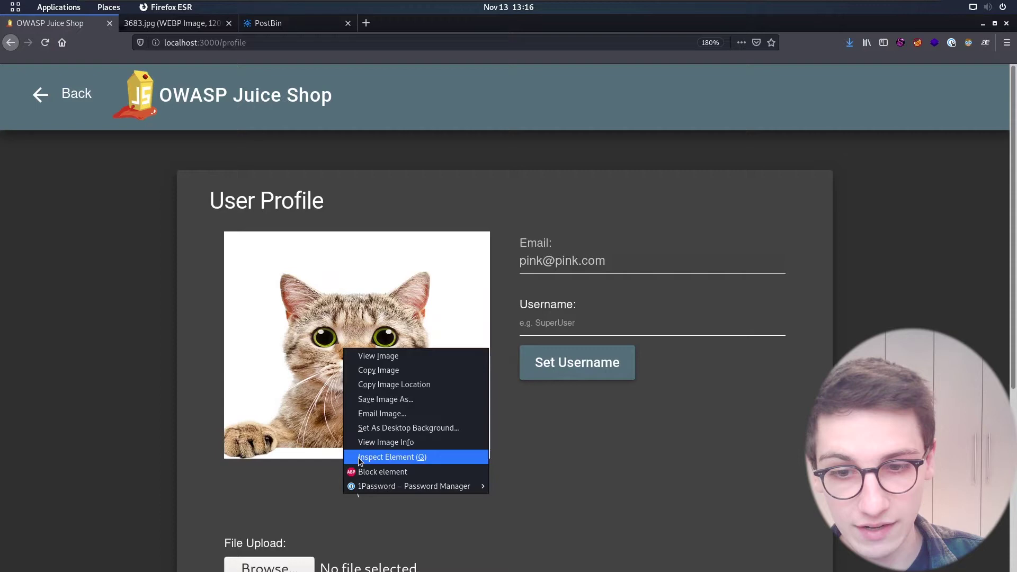
{"action": "left_click", "coordinate": [358, 456]}
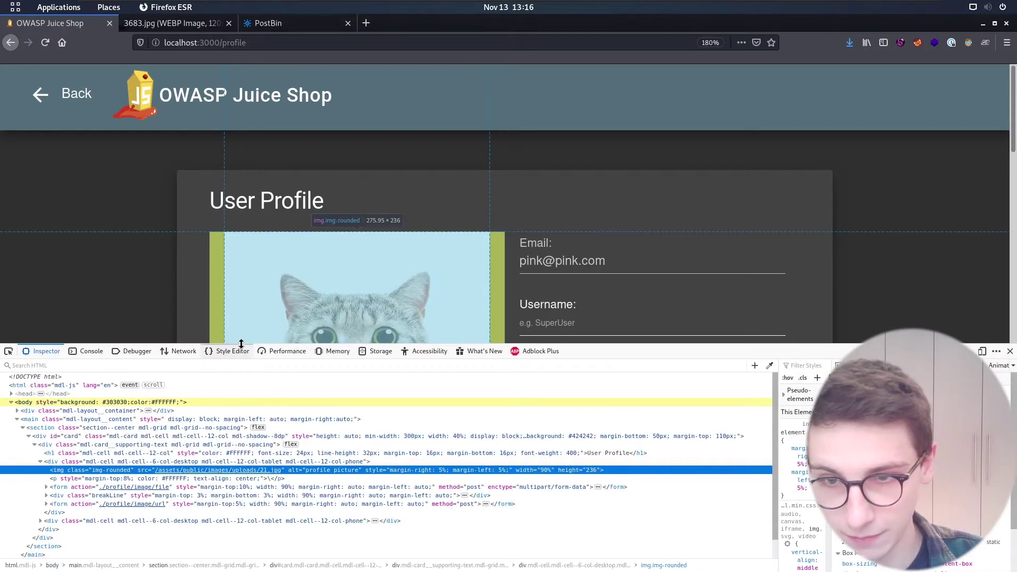
{"action": "left_click_drag", "start_coordinate": [243, 344], "coordinate": [252, 262]}
{"action": "key", "text": "ctrl+plus"}
{"action": "key", "text": "ctrl+plus"}
{"action": "key", "text": "ctrl+plus"}
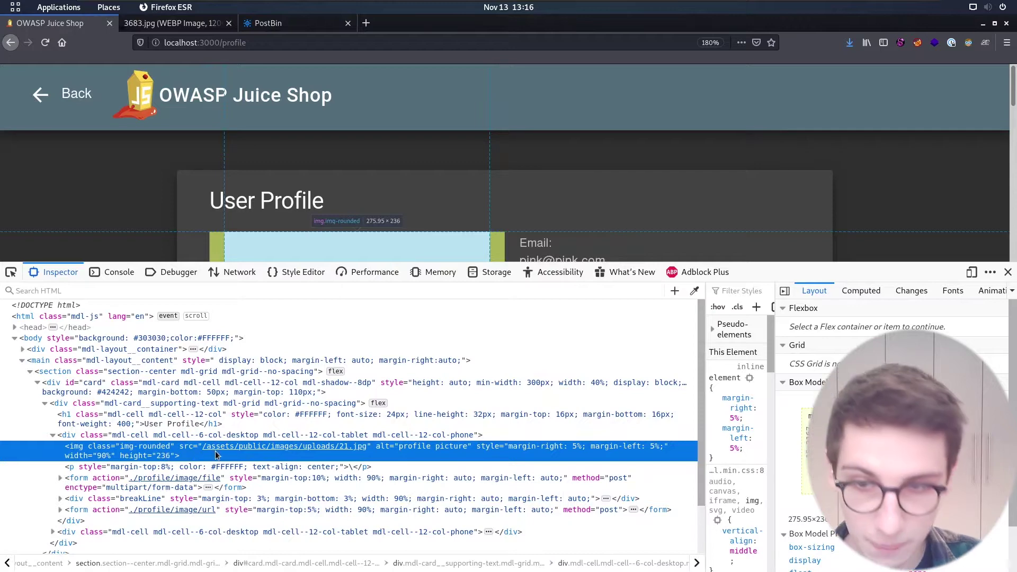
{"action": "mouse_move", "coordinate": [217, 454]}
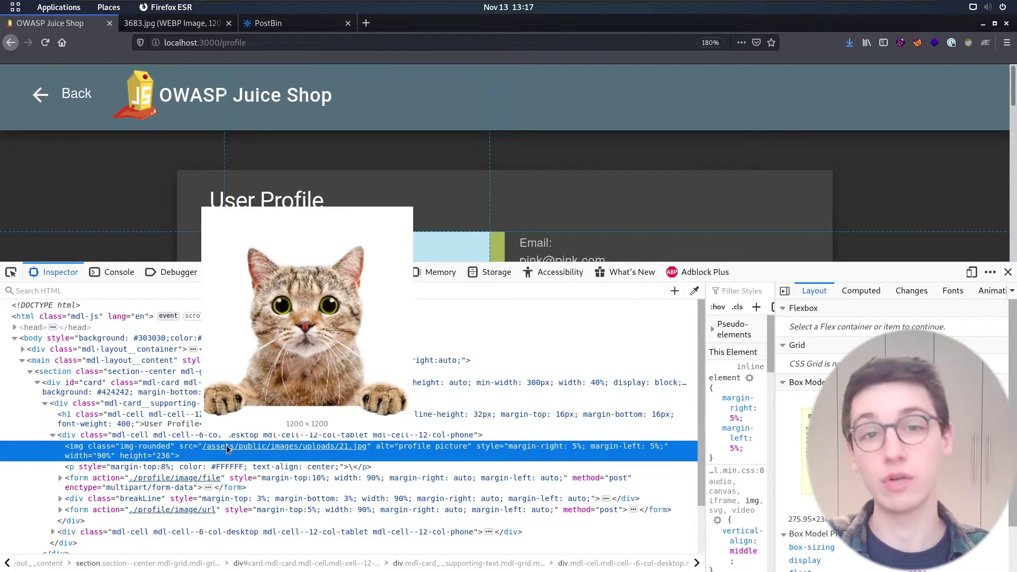
Open the image 21.jpg in a new tab and examine its uploads folder path in the address.
{"action": "right_click", "coordinate": [227, 449]}
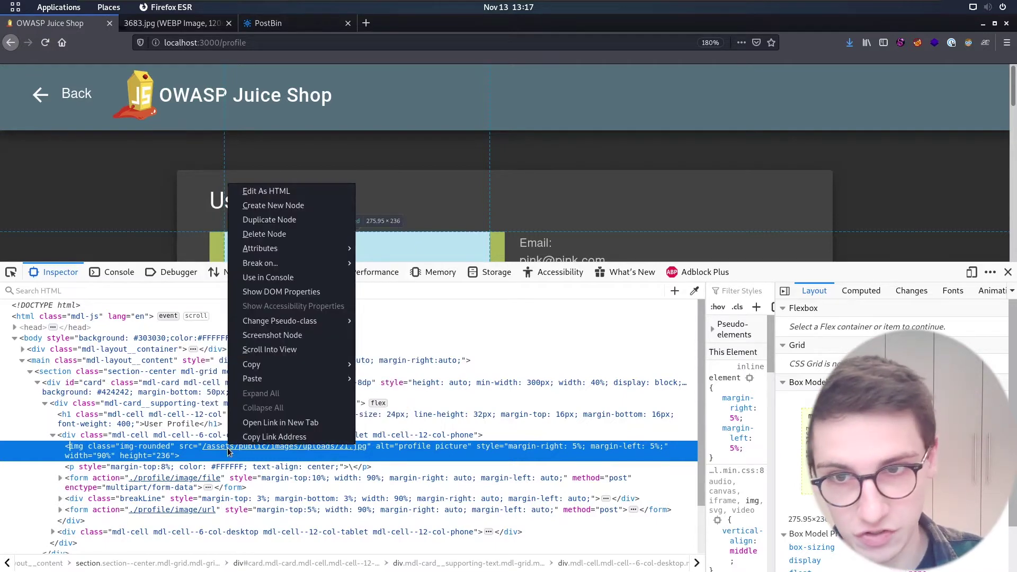
{"action": "key", "text": "Escape"}
{"action": "right_click", "coordinate": [222, 451]}
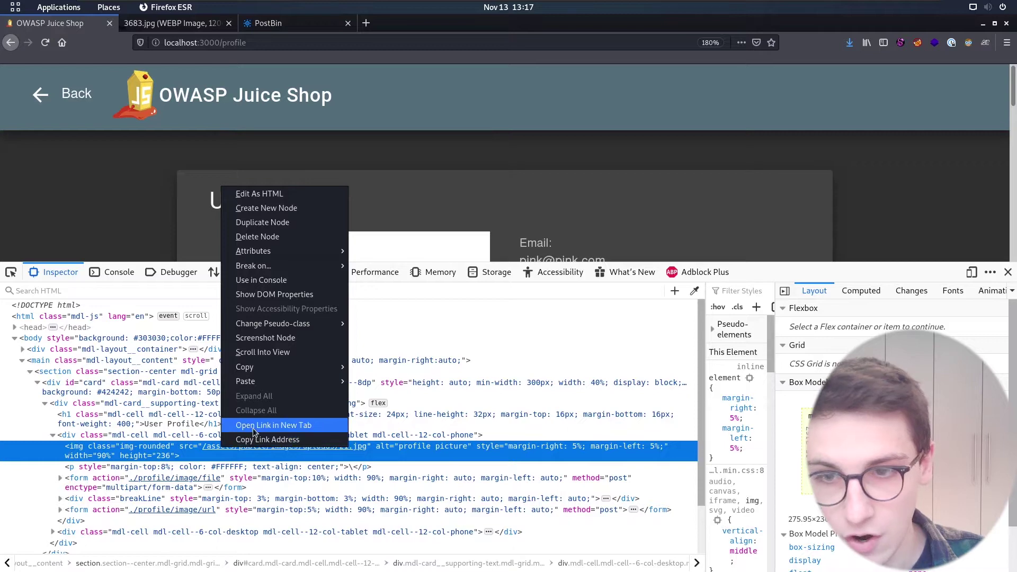
{"action": "left_click", "coordinate": [276, 423]}
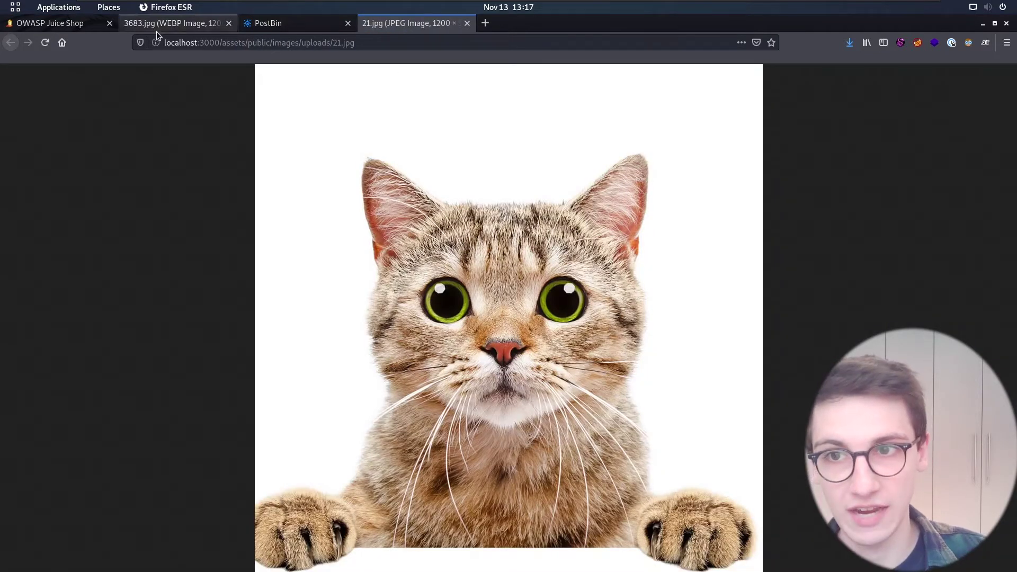
{"action": "left_click_drag", "start_coordinate": [220, 42], "coordinate": [291, 41]}
{"action": "left_click", "coordinate": [291, 38]}
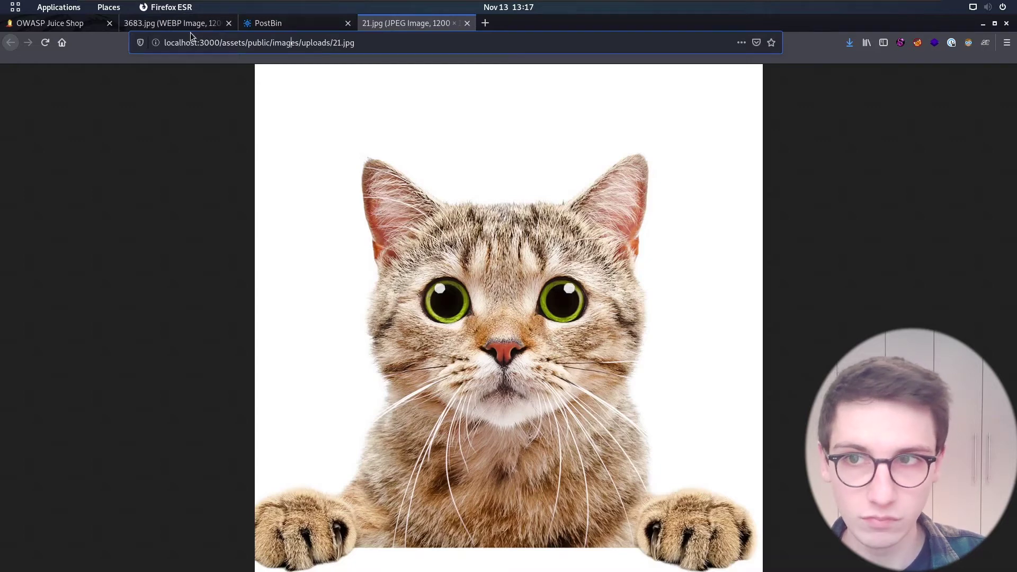
Create a new PostBin bin and select its request URL in the curl example.
{"action": "left_click", "coordinate": [278, 24]}
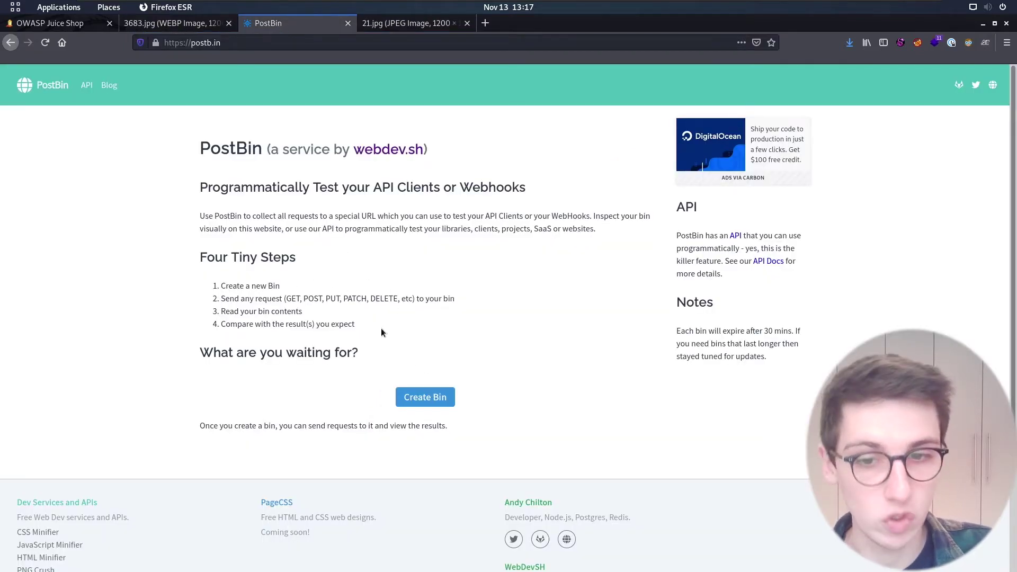
{"action": "left_click", "coordinate": [422, 399]}
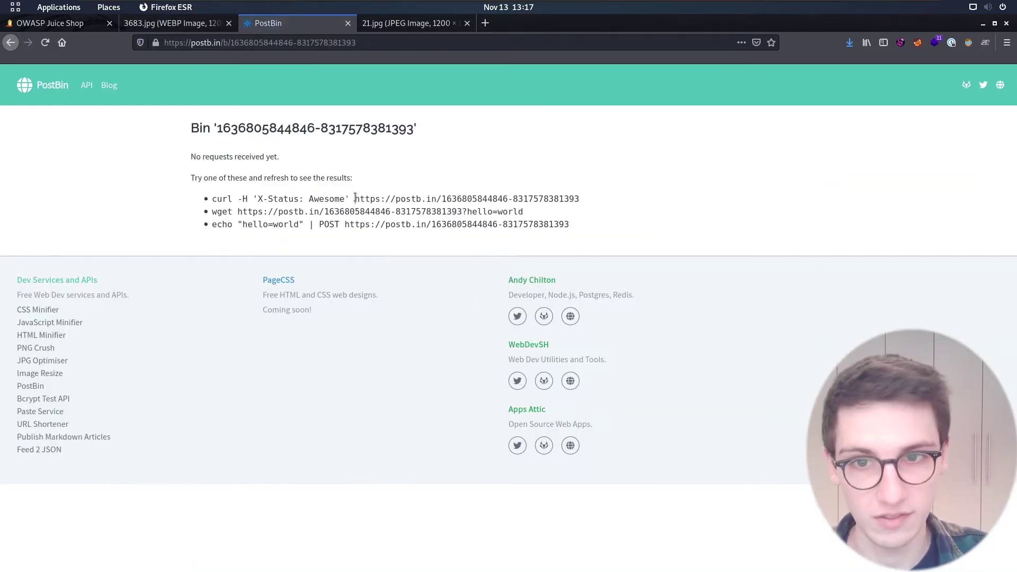
{"action": "left_click_drag", "start_coordinate": [355, 199], "coordinate": [581, 199]}
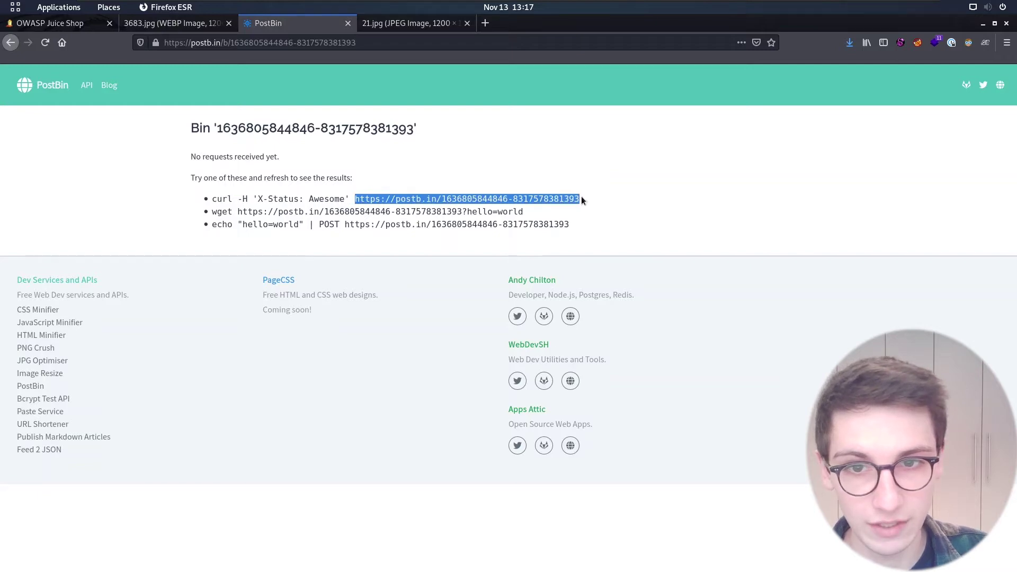
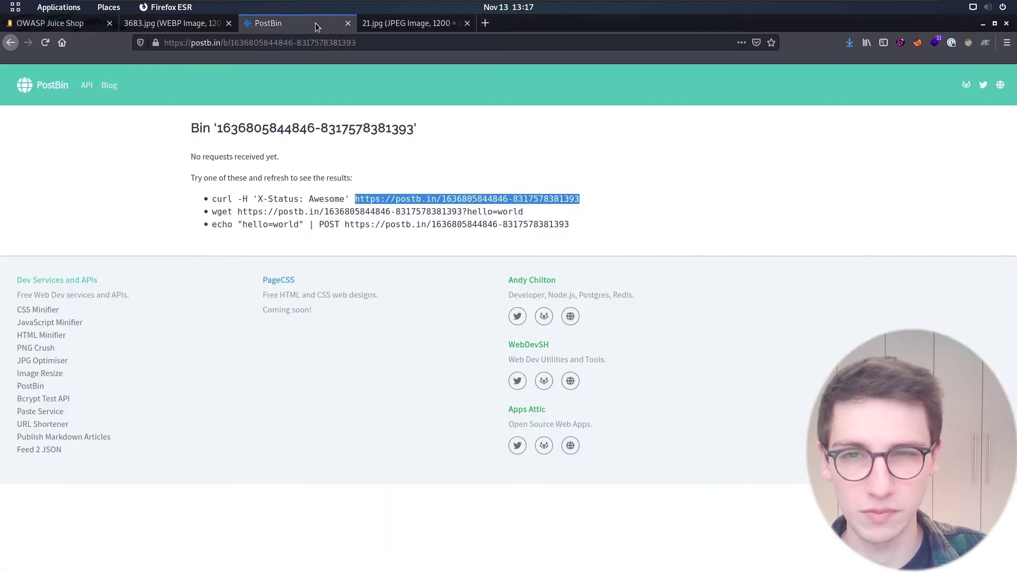
Refresh the PostBin bin to see the server's logged GET request, then return to Juice Shop's Image URL field.
{"action": "left_click", "coordinate": [285, 163]}
{"action": "key", "text": "F5"}
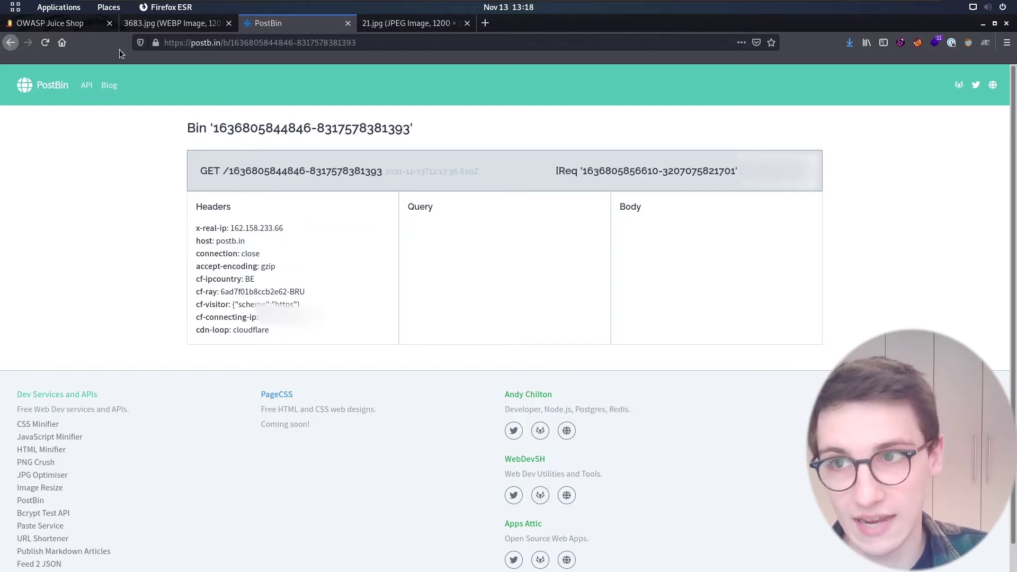
{"action": "left_click", "coordinate": [60, 26]}
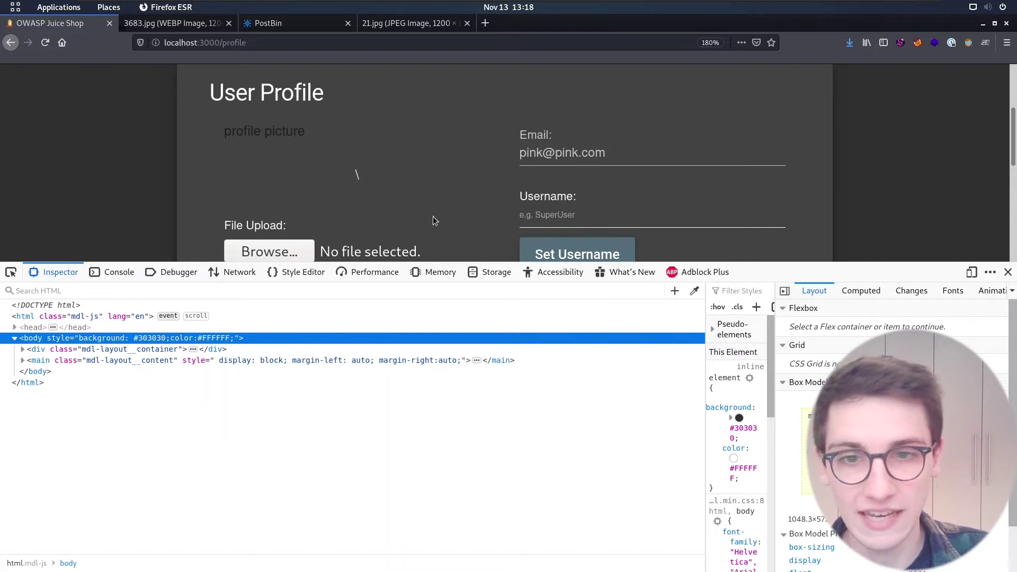
{"action": "scroll", "coordinate": [355, 205], "scroll_direction": "down", "scroll_amount": 5}
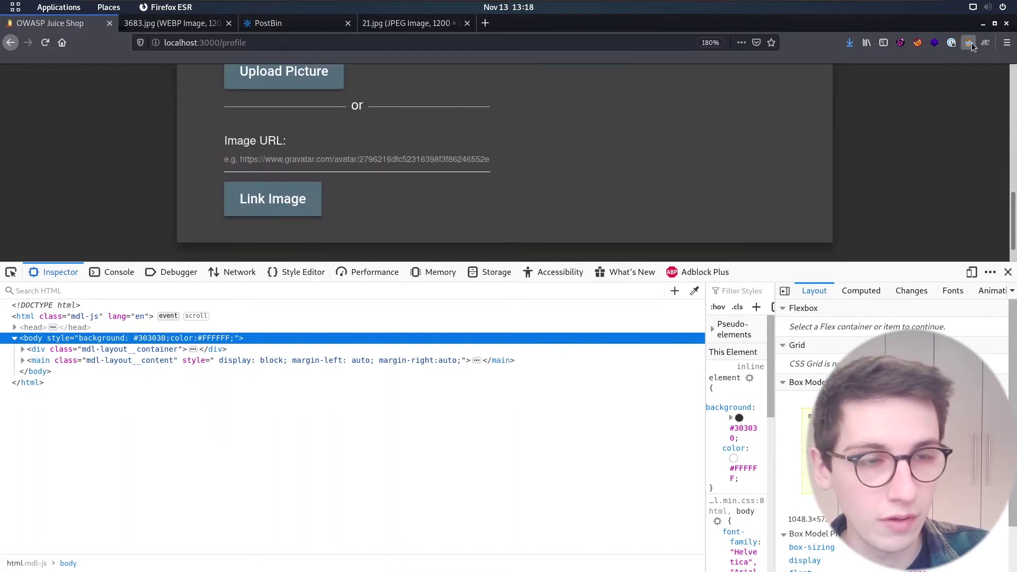
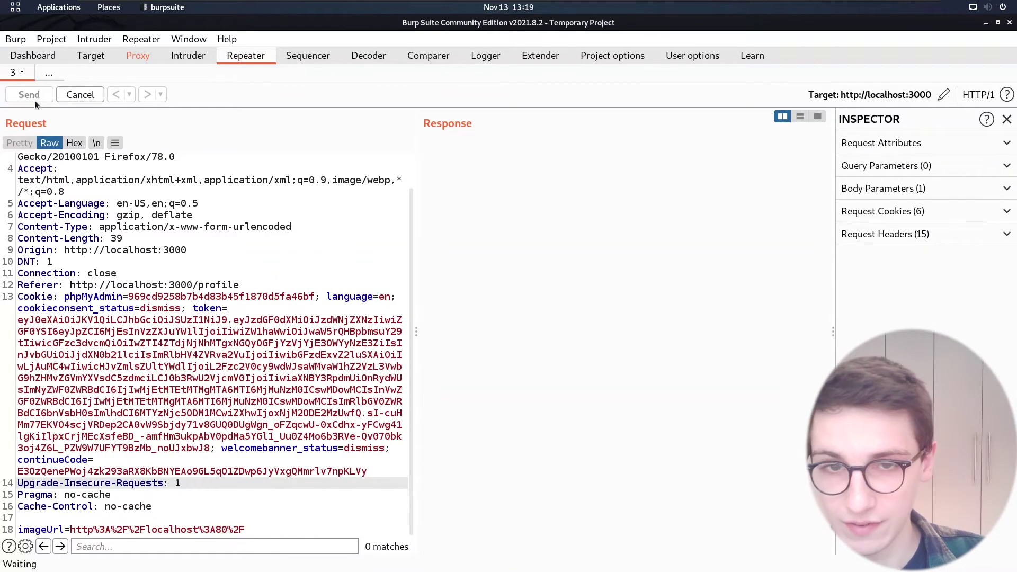
Select the replayed POST /profile/image/url response text and highlight its 302 Found status code.
{"action": "left_click_drag", "start_coordinate": [539, 287], "coordinate": [421, 159]}
{"action": "key", "text": "ctrl+a"}
{"action": "double_click", "coordinate": [497, 160]}
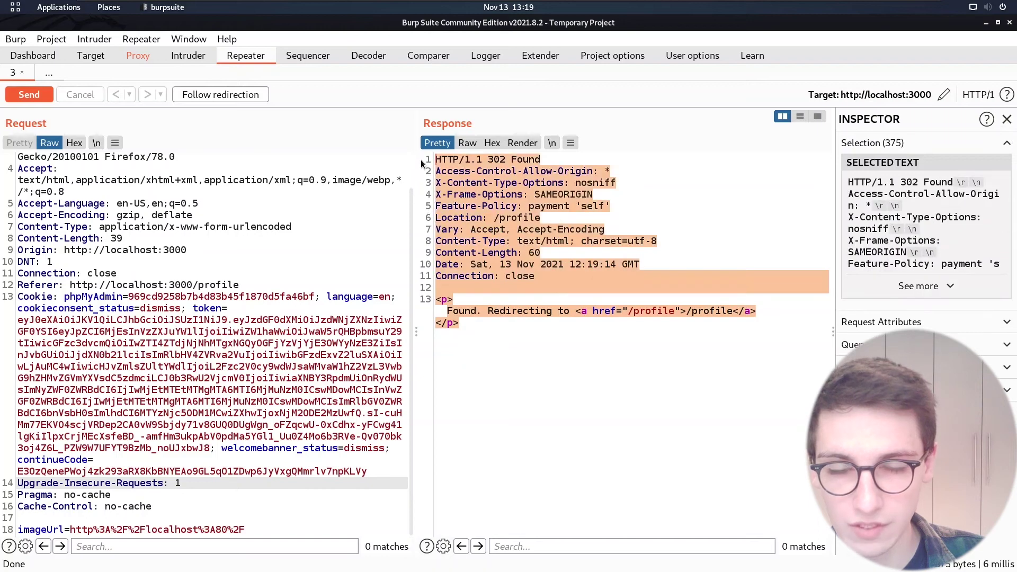
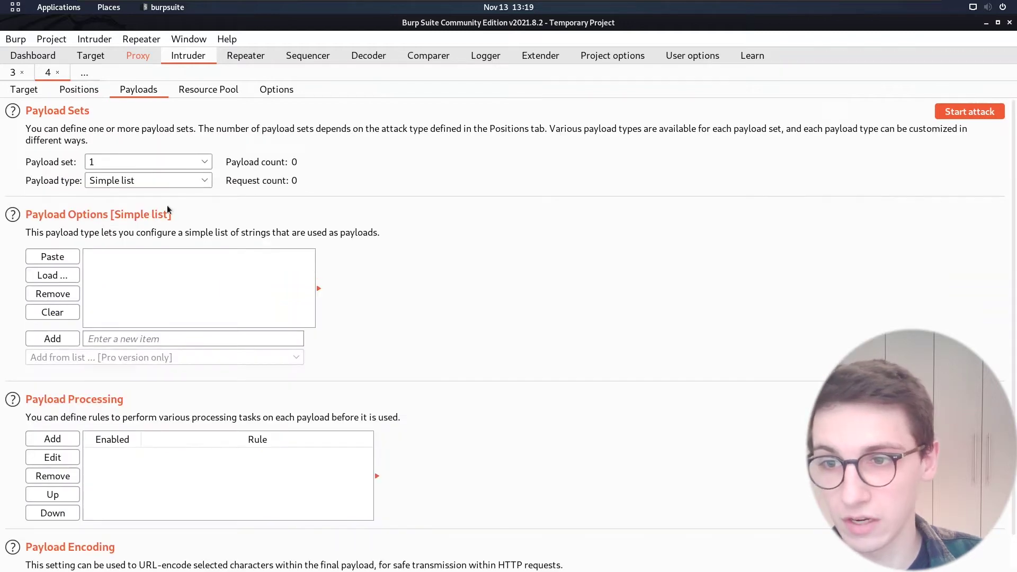
Set the Intruder payload type to Numbers, entering a starting value of 2 and then clearing it.
{"action": "left_click", "coordinate": [154, 181]}
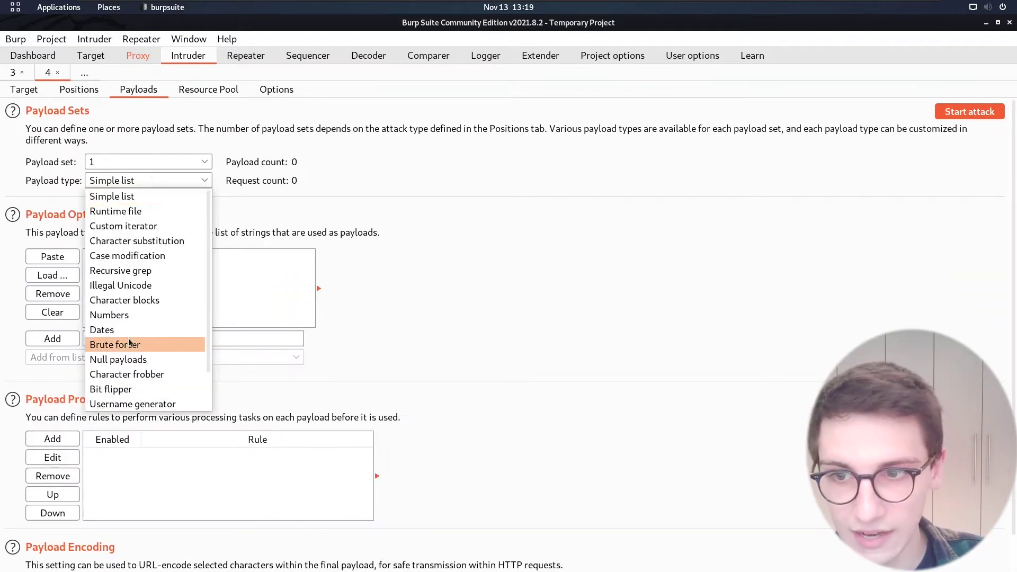
{"action": "left_click", "coordinate": [123, 316]}
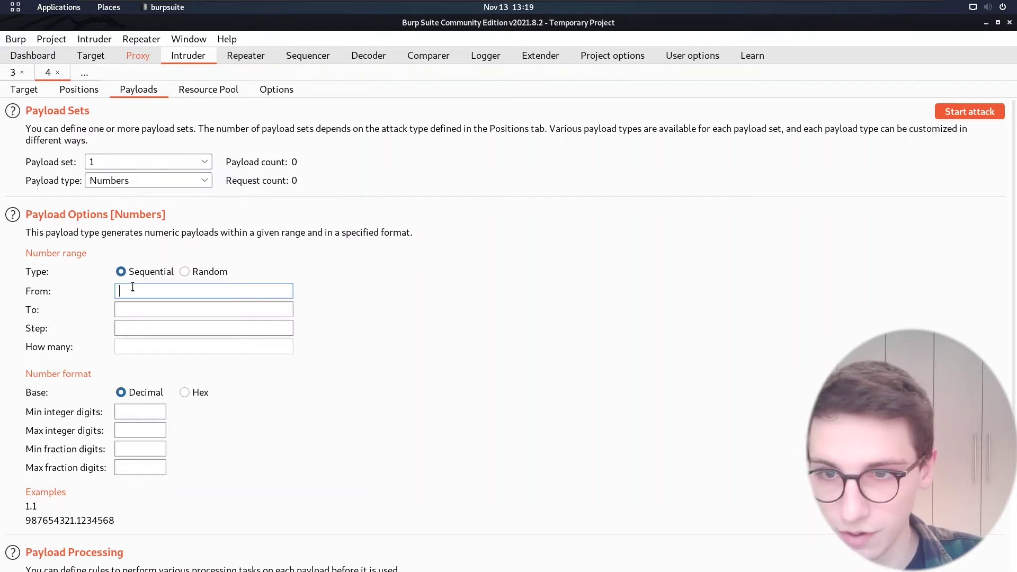
{"action": "type", "text": "2"}
{"action": "key", "text": "BackSpace"}
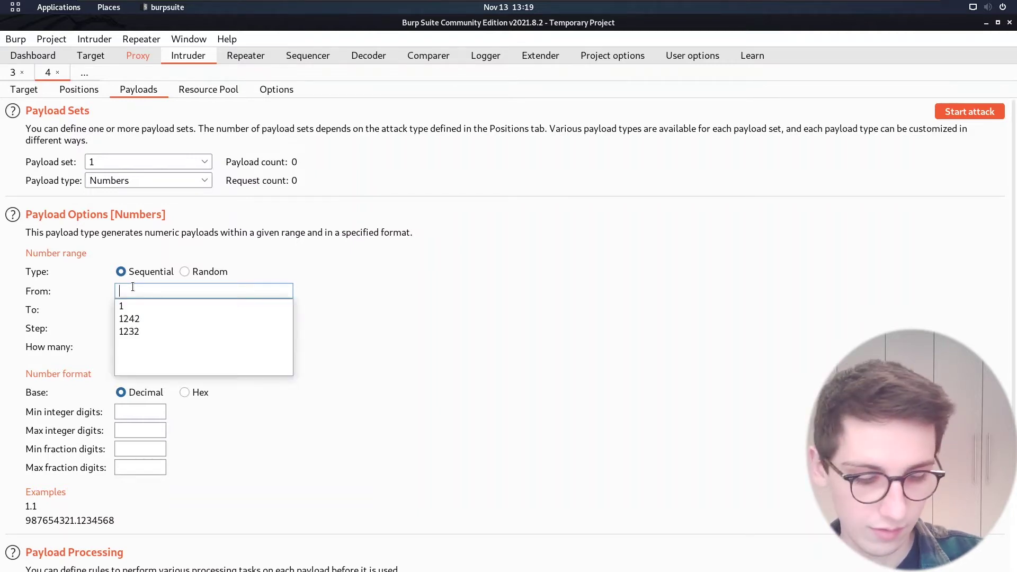
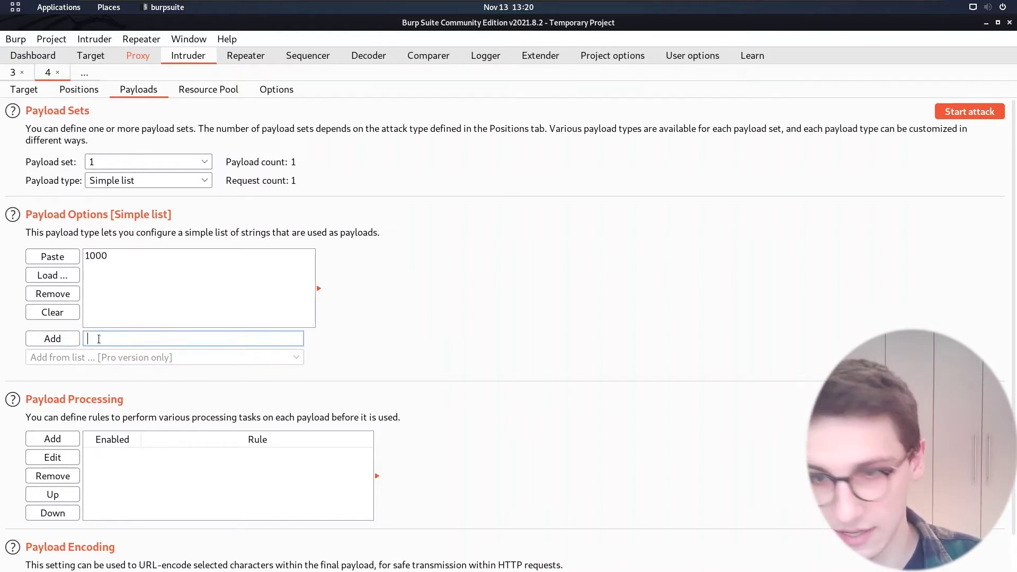
Add ports 8080, 8000, 1234, 12345 and 1235 to the Intruder simple-list payload set.
{"action": "type", "text": "8080"}
{"action": "left_click", "coordinate": [61, 340]}
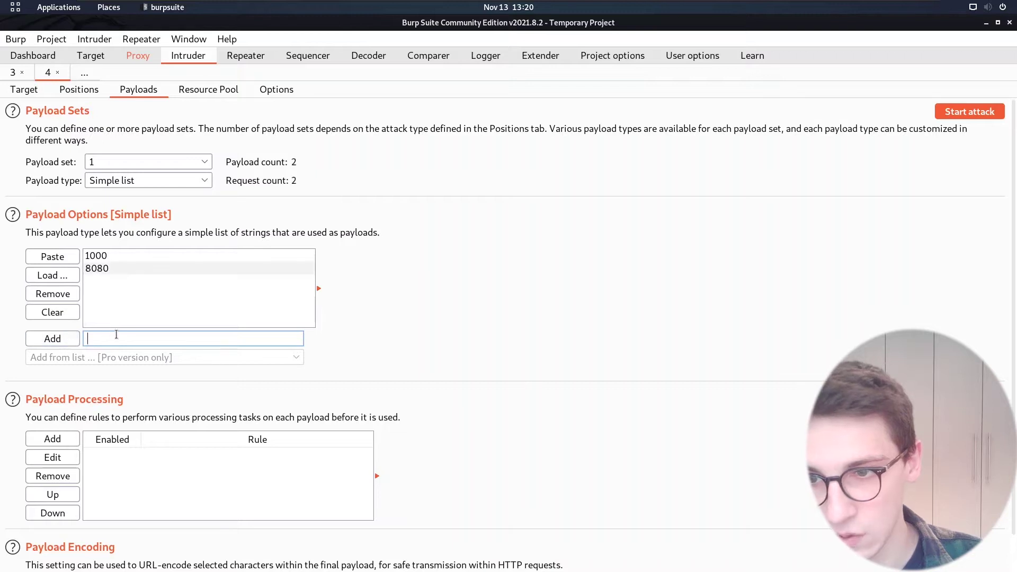
{"action": "type", "text": "8000"}
{"action": "left_click", "coordinate": [35, 342]}
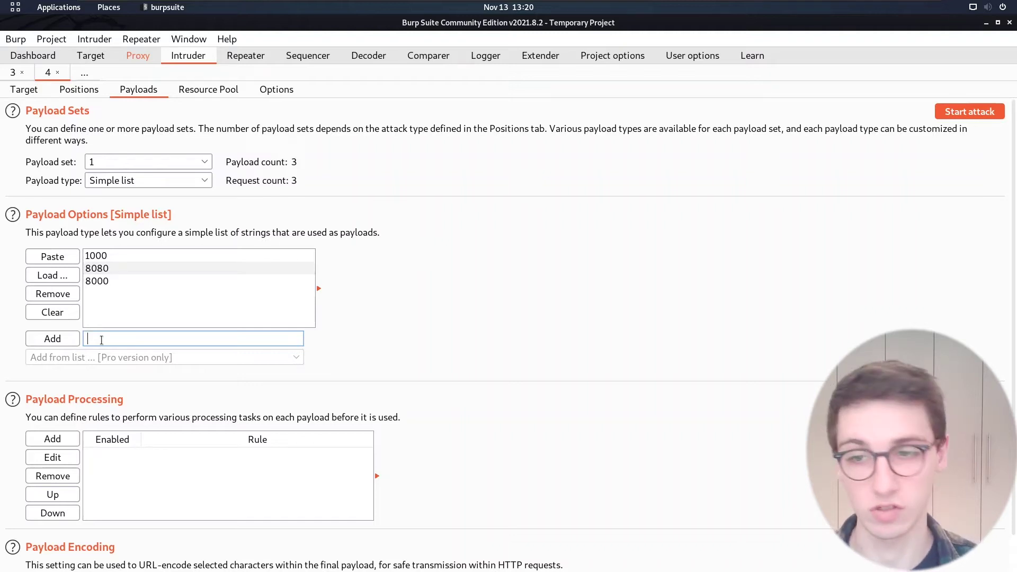
{"action": "type", "text": "1234"}
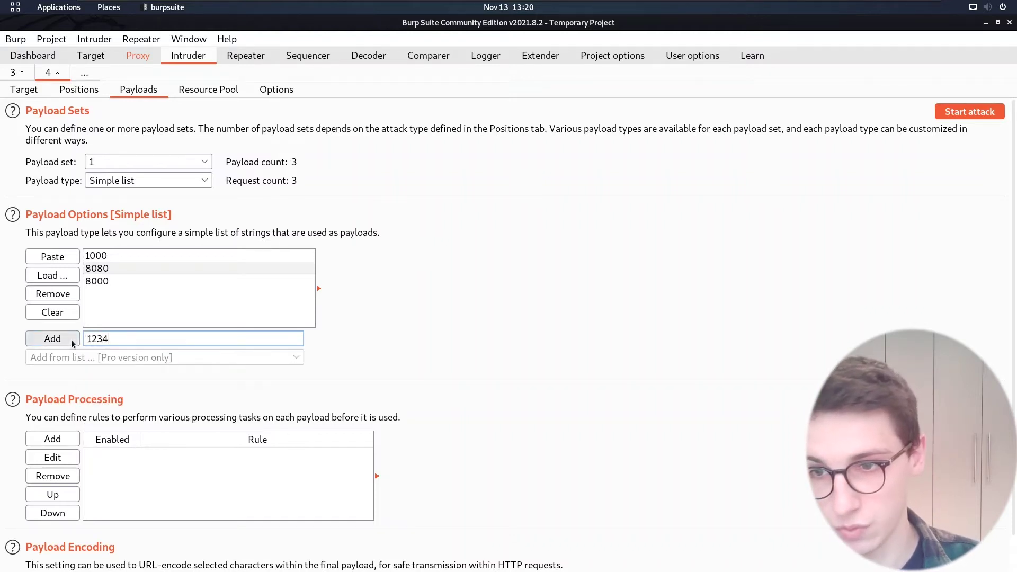
{"action": "left_click", "coordinate": [71, 341]}
{"action": "type", "text": "1234"}
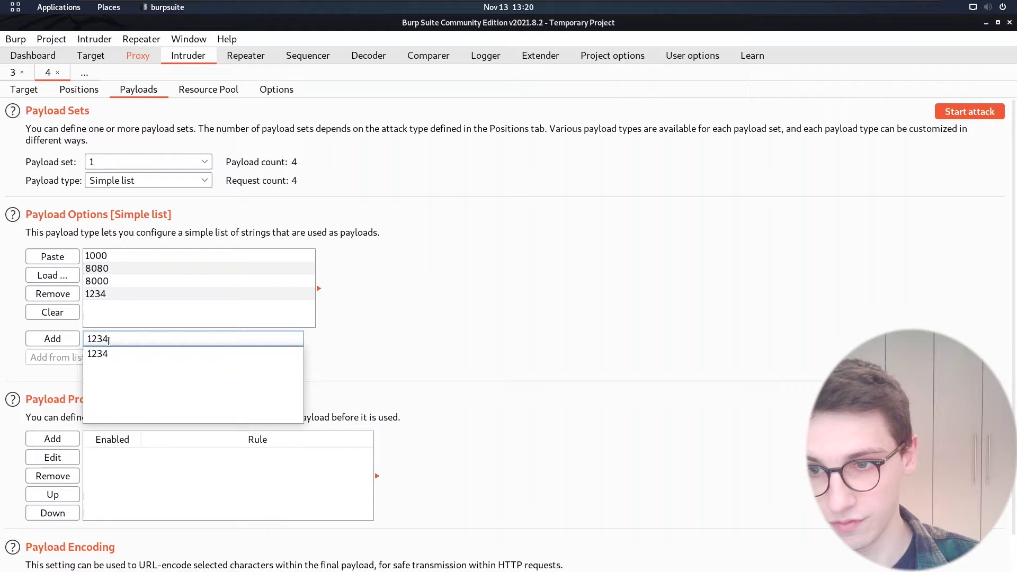
{"action": "type", "text": "5"}
{"action": "key", "text": "Return"}
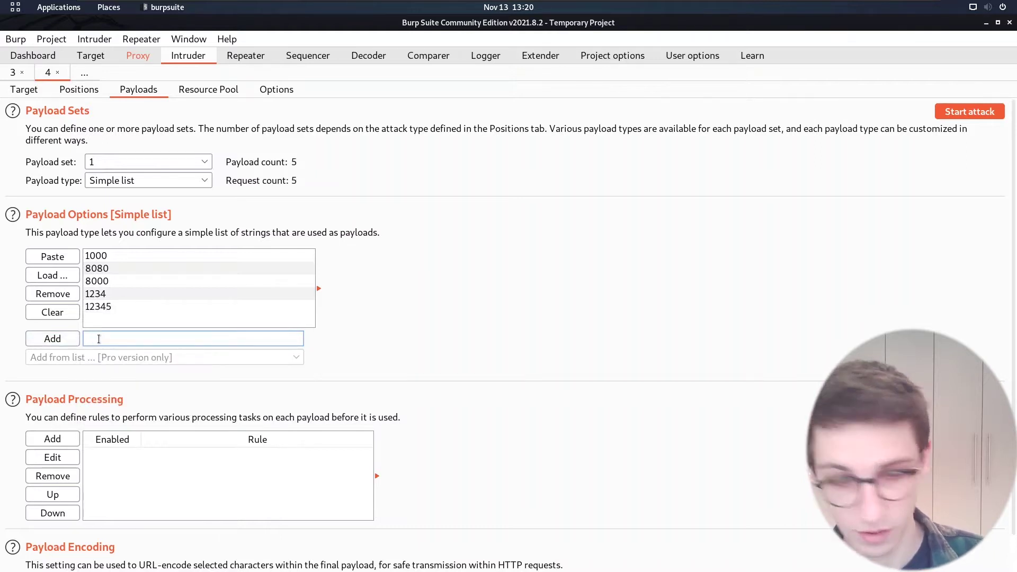
{"action": "type", "text": "1235"}
{"action": "left_click", "coordinate": [55, 339]}
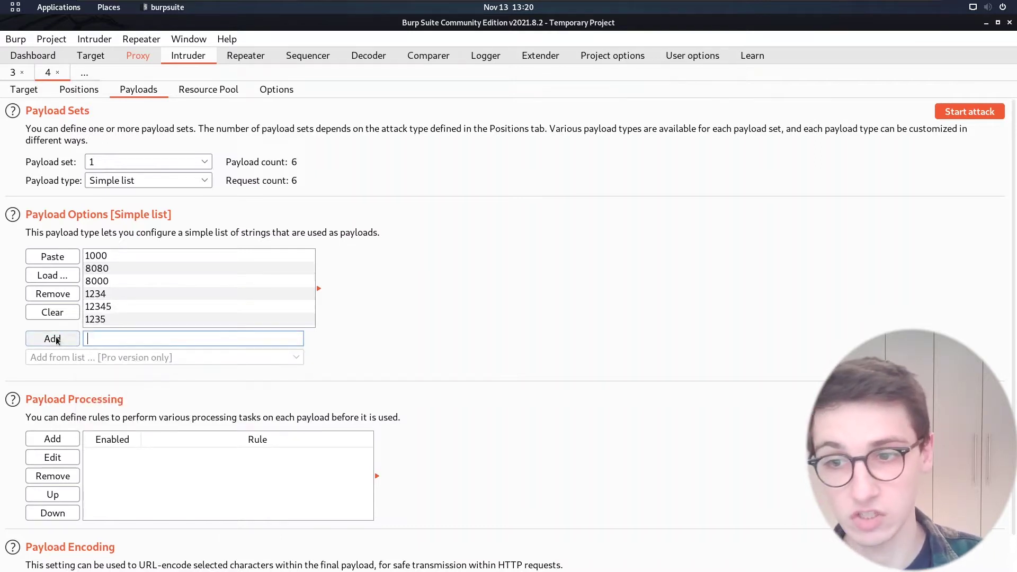
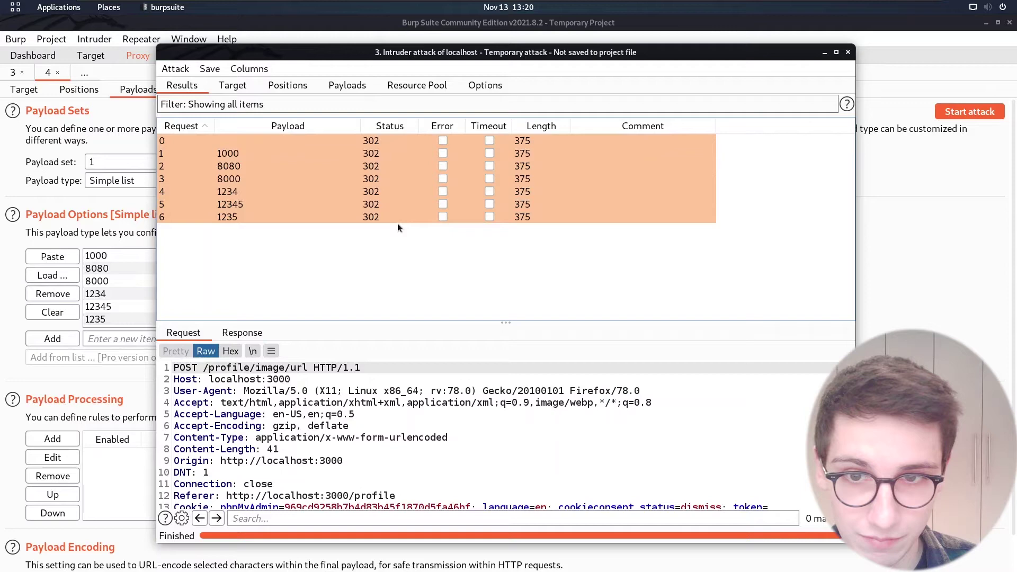
Select Intruder result rows 0–6, the port payloads all returning status 302.
{"action": "left_click_drag", "start_coordinate": [549, 141], "coordinate": [544, 220]}
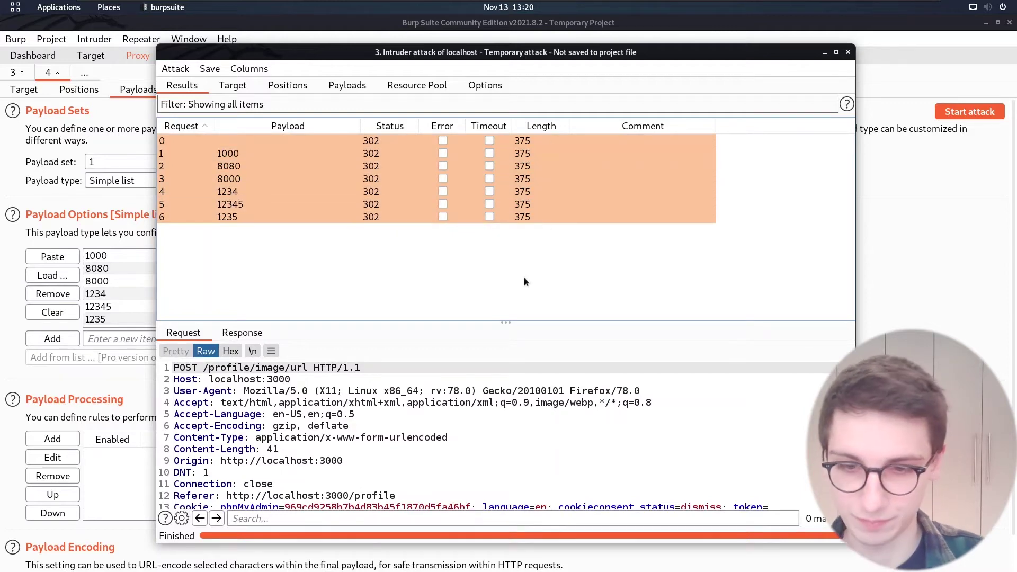
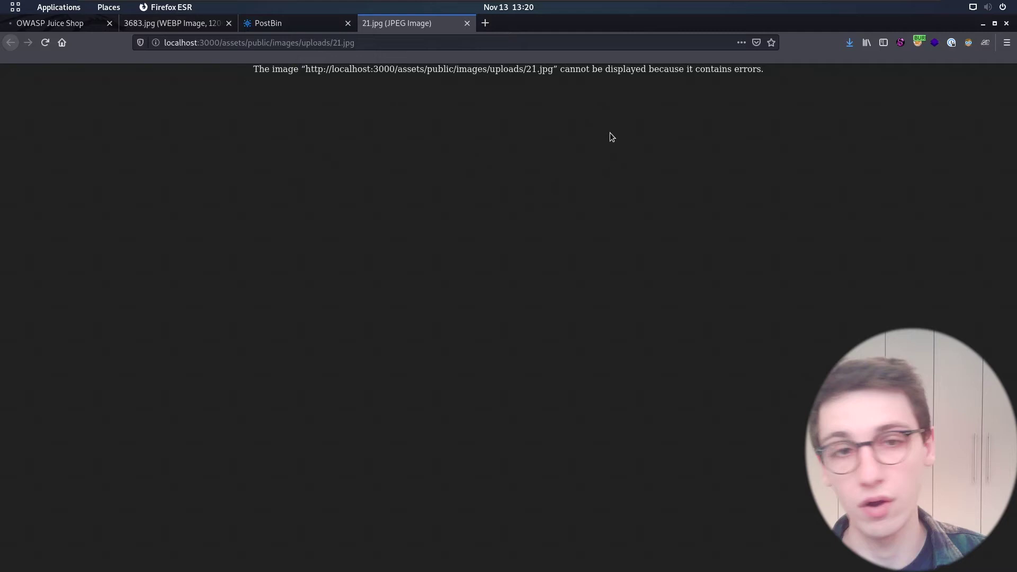
Select the full address of the broken uploads/21.jpg image in the URL bar.
{"action": "left_click", "coordinate": [399, 44]}
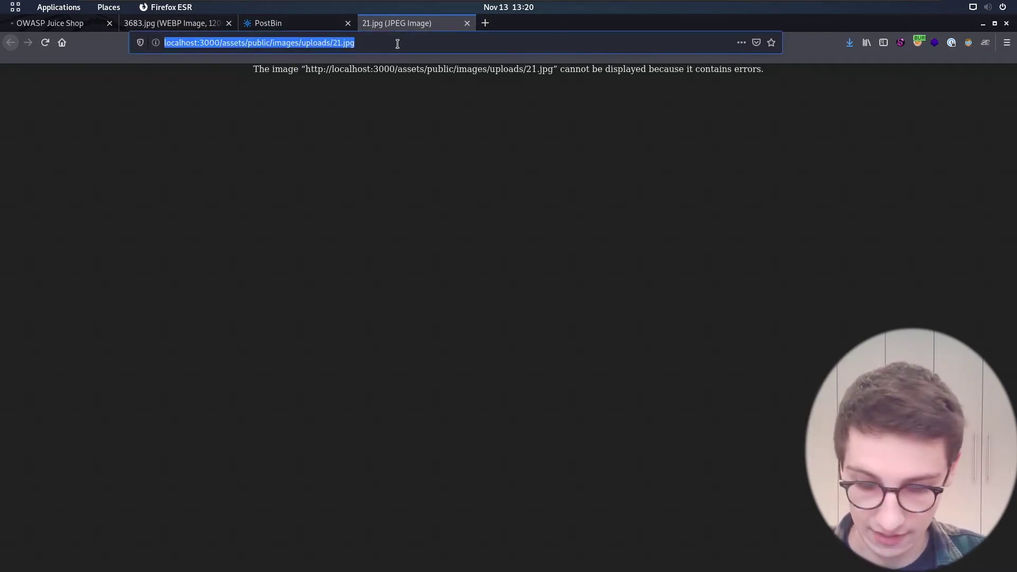
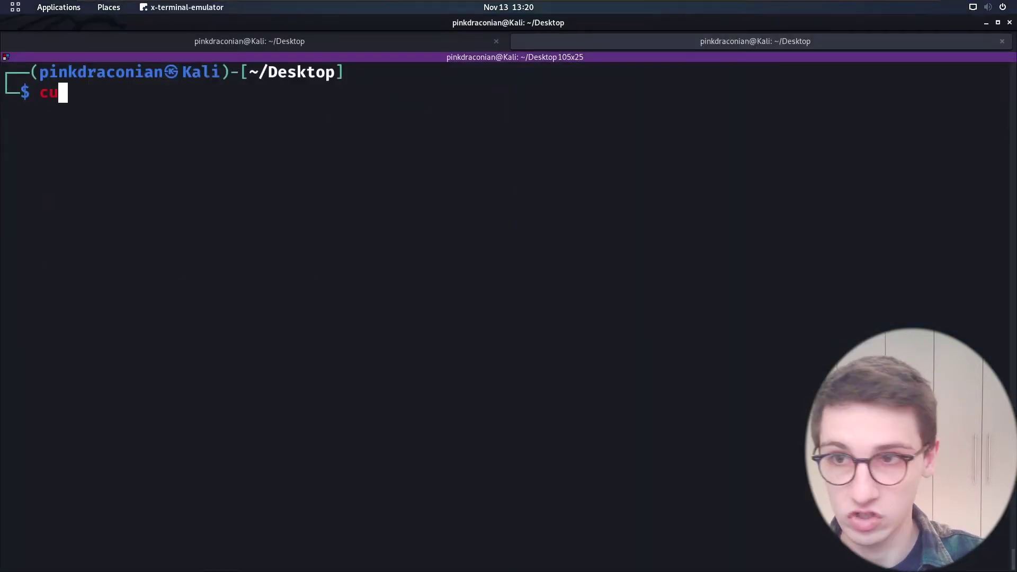
Run curl on the pasted 21.jpg URL and inspect the returned Index of / listing flag.txt.
{"action": "right_click", "coordinate": [325, 141]}
{"action": "left_click", "coordinate": [340, 156]}
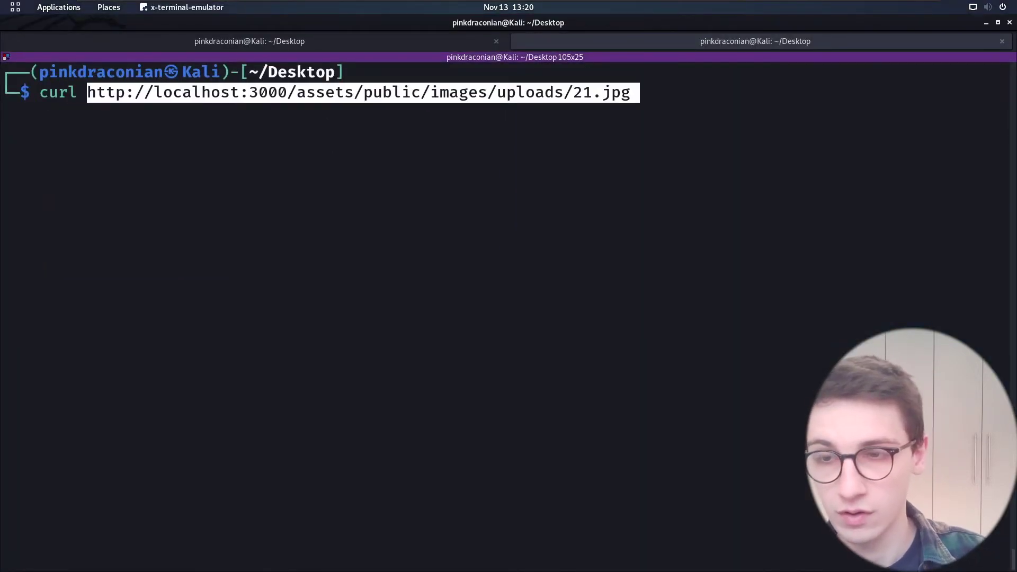
{"action": "key", "text": "Return"}
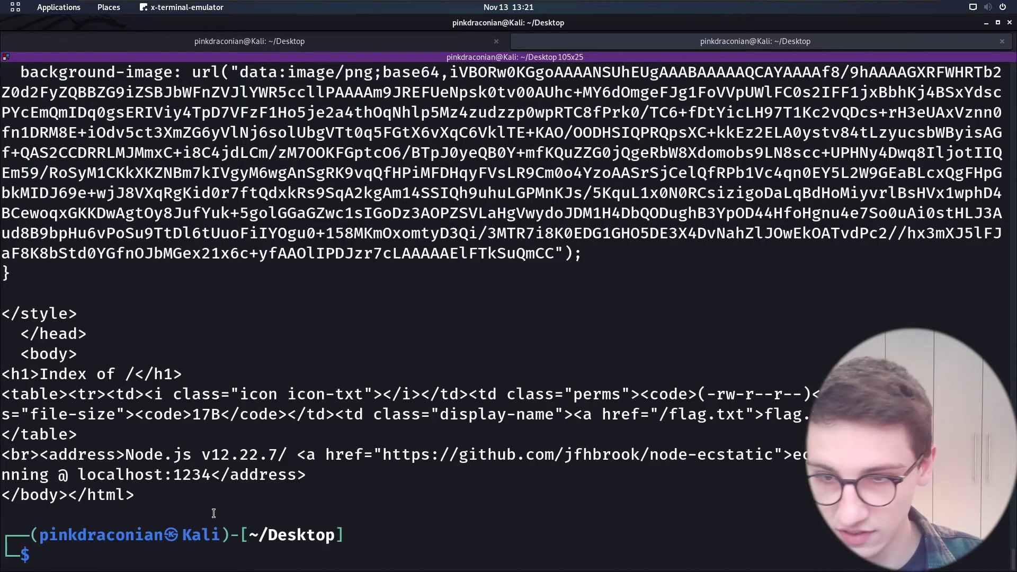
{"action": "double_click", "coordinate": [110, 497]}
{"action": "left_click", "coordinate": [165, 494]}
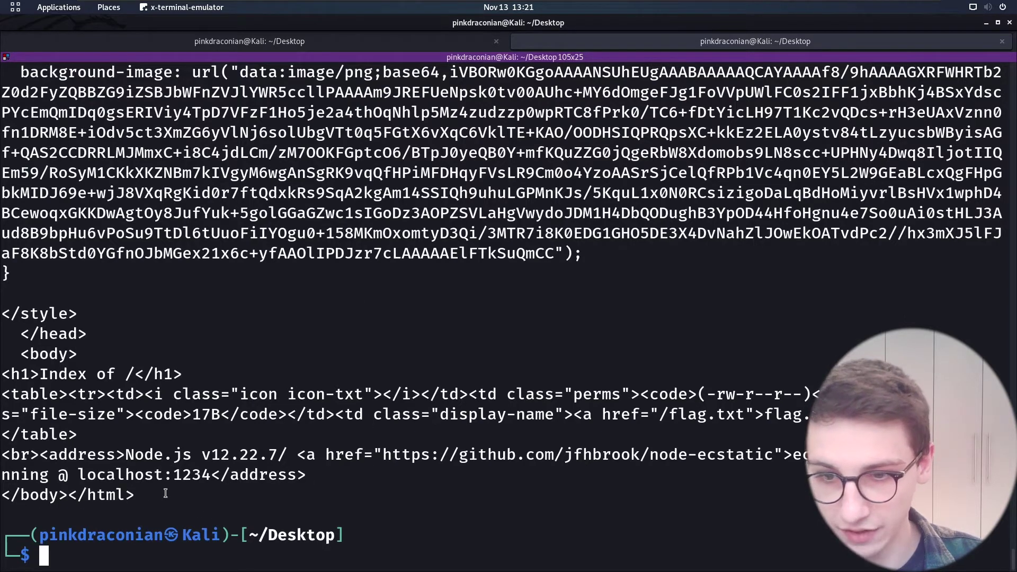
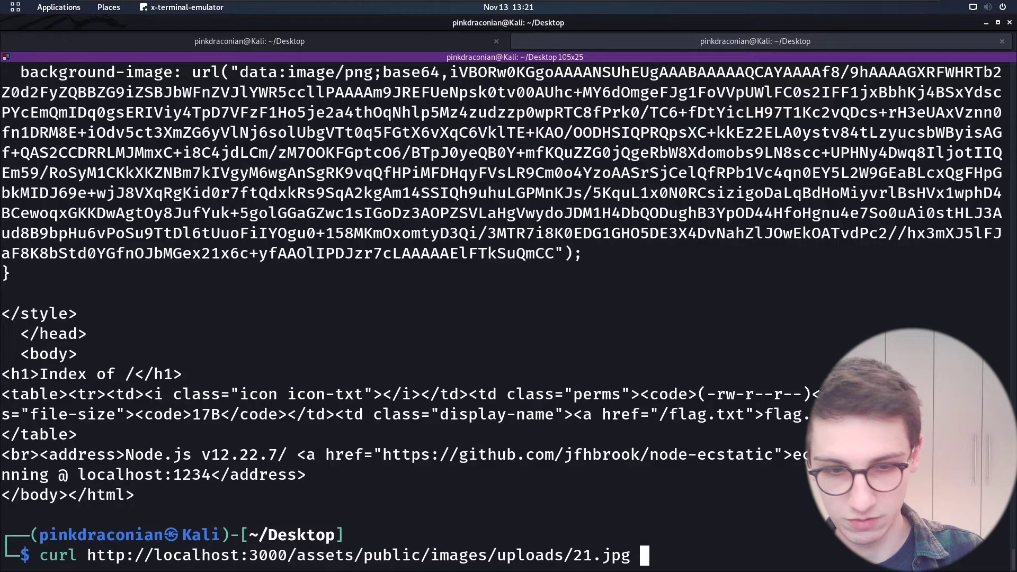
Clear the screen and add a redirect to /tmp/a.html to the uploads/21.jpg curl command.
{"action": "type", "text": ">"}
{"action": "key", "text": "ctrl+l"}
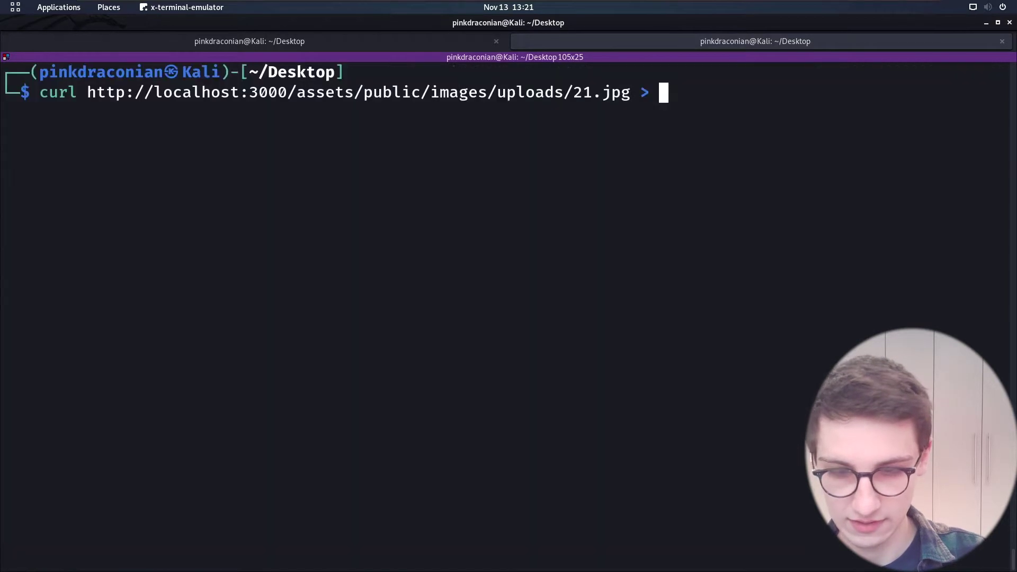
{"action": "type", "text": "/tml"}
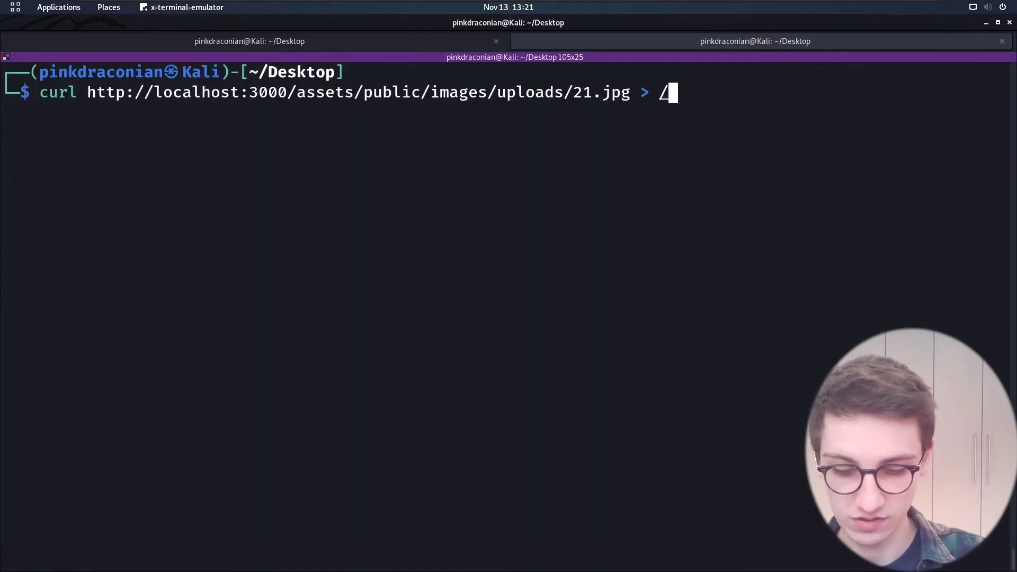
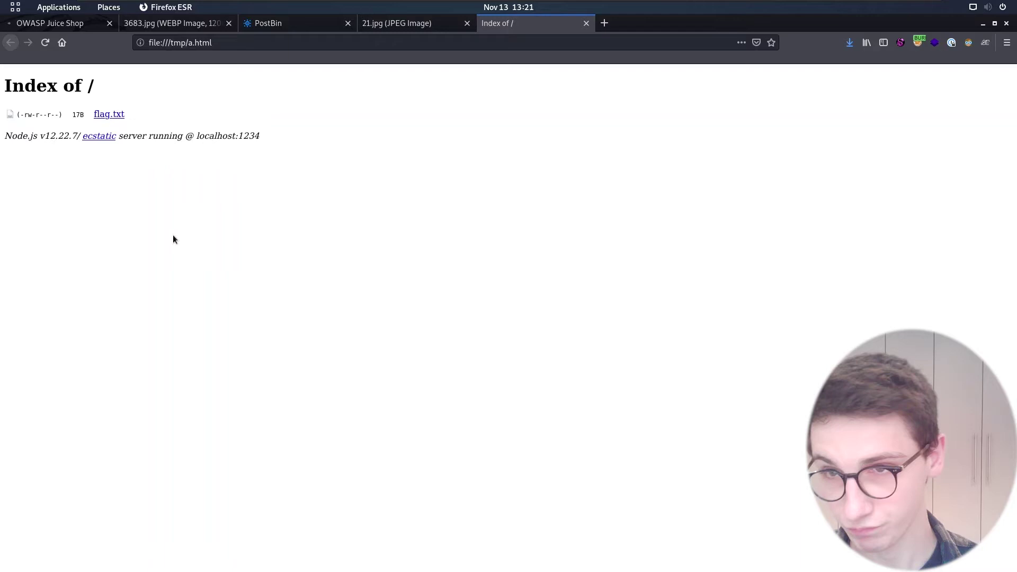
Highlight the 'Index of /' heading, permissions, 17B size and flag.txt, then show the Activities overview.
{"action": "left_click", "coordinate": [93, 86]}
{"action": "key", "text": "shift+Left"}
{"action": "key", "text": "shift+Left"}
{"action": "key", "text": "shift+Left"}
{"action": "key", "text": "shift+Left"}
{"action": "key", "text": "shift+Left"}
{"action": "key", "text": "shift+Left"}
{"action": "key", "text": "shift+Left"}
{"action": "key", "text": "shift+Left"}
{"action": "key", "text": "shift+Left"}
{"action": "key", "text": "shift+Left"}
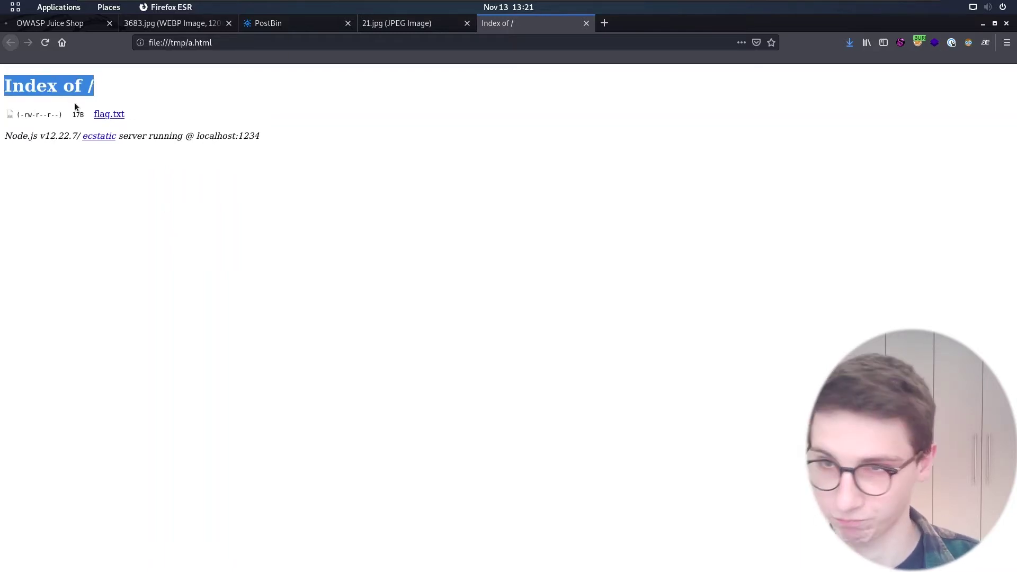
{"action": "key", "text": "Down"}
{"action": "left_click_drag", "start_coordinate": [64, 114], "coordinate": [17, 115]}
{"action": "double_click", "coordinate": [79, 114]}
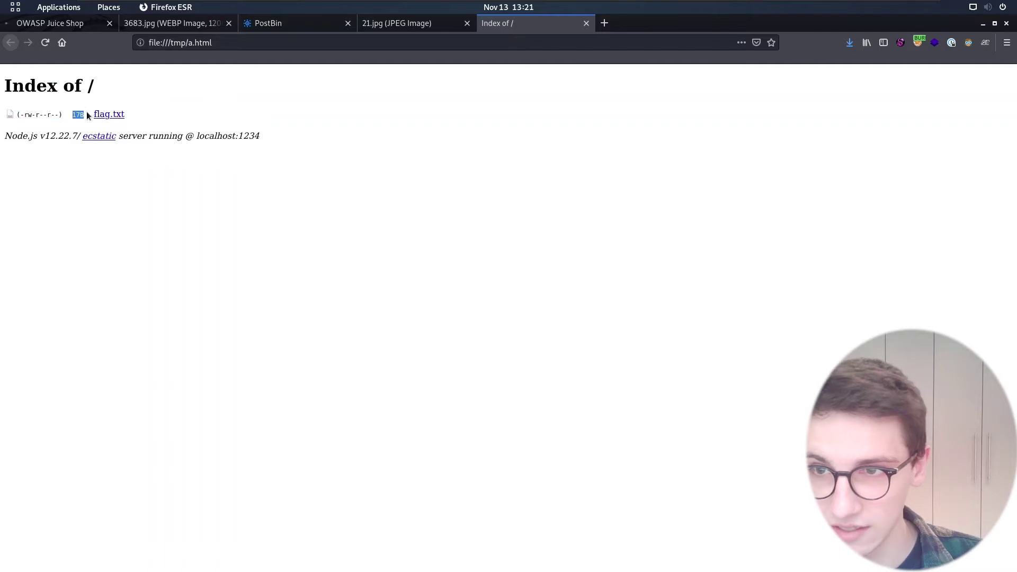
{"action": "left_click_drag", "start_coordinate": [132, 118], "coordinate": [95, 118]}
{"action": "left_click", "coordinate": [186, 109]}
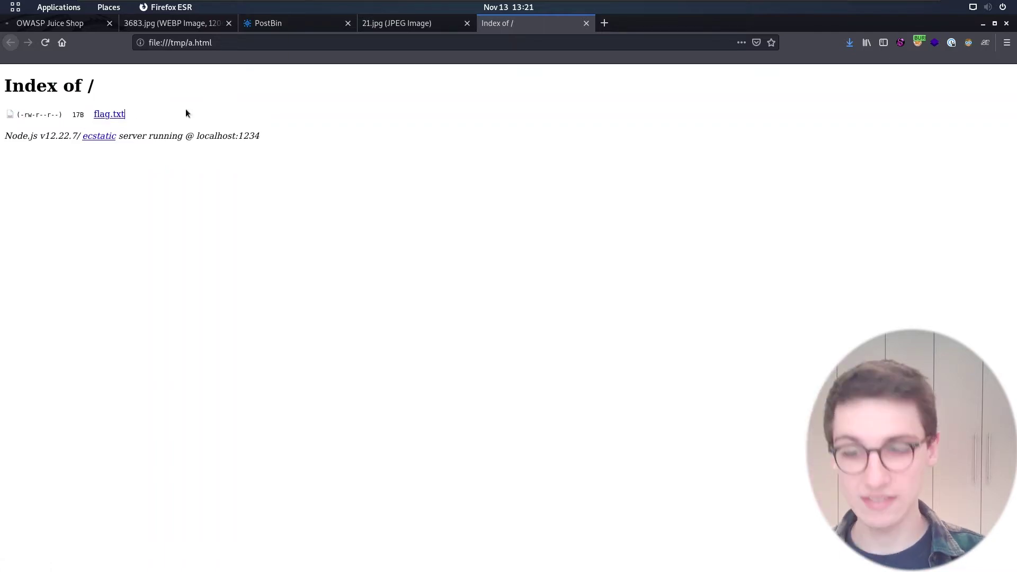
{"action": "key", "text": "super"}
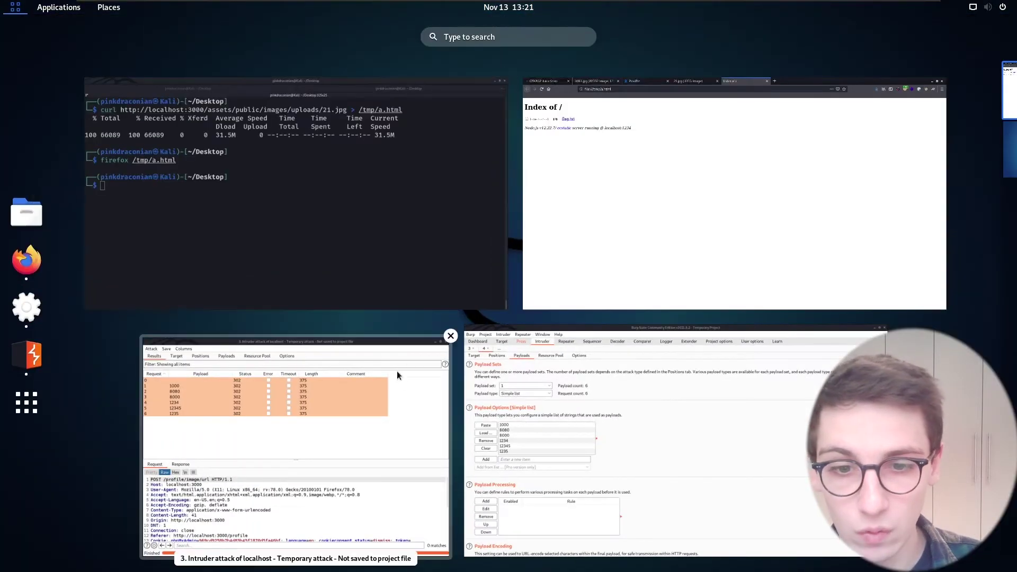
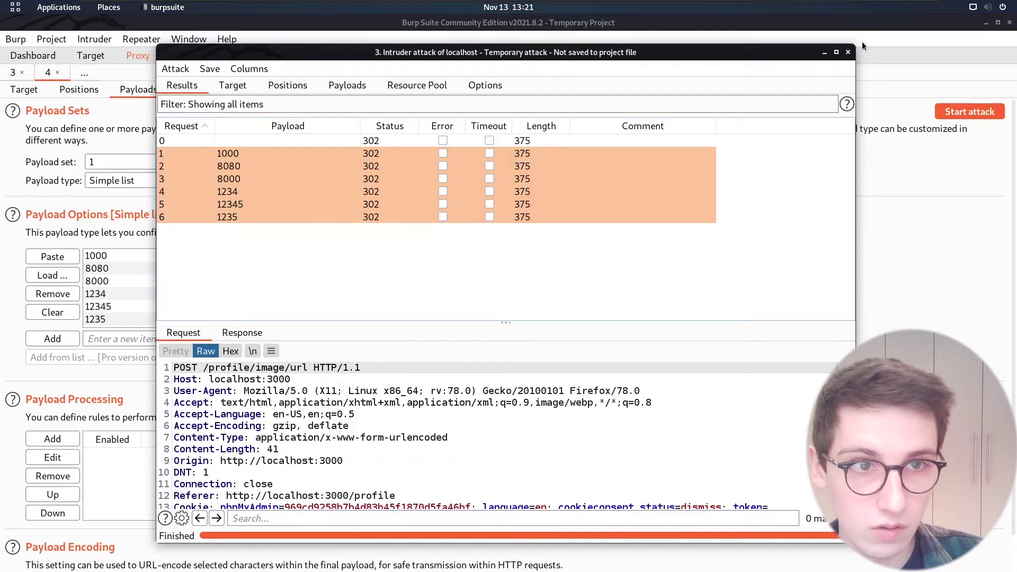
Close the finished port-payload attack results window for the localhost image URL.
{"action": "left_click", "coordinate": [848, 52]}
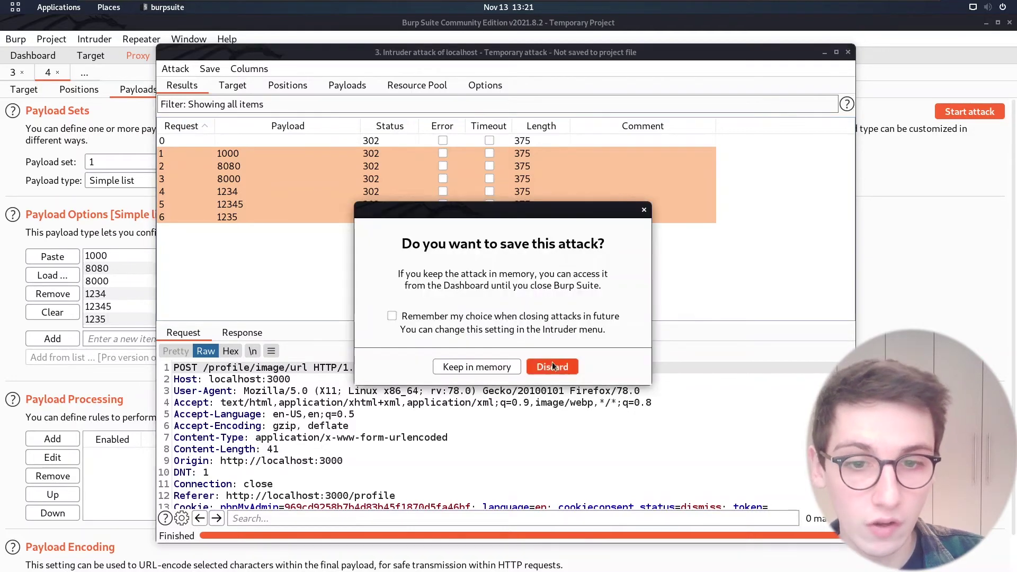
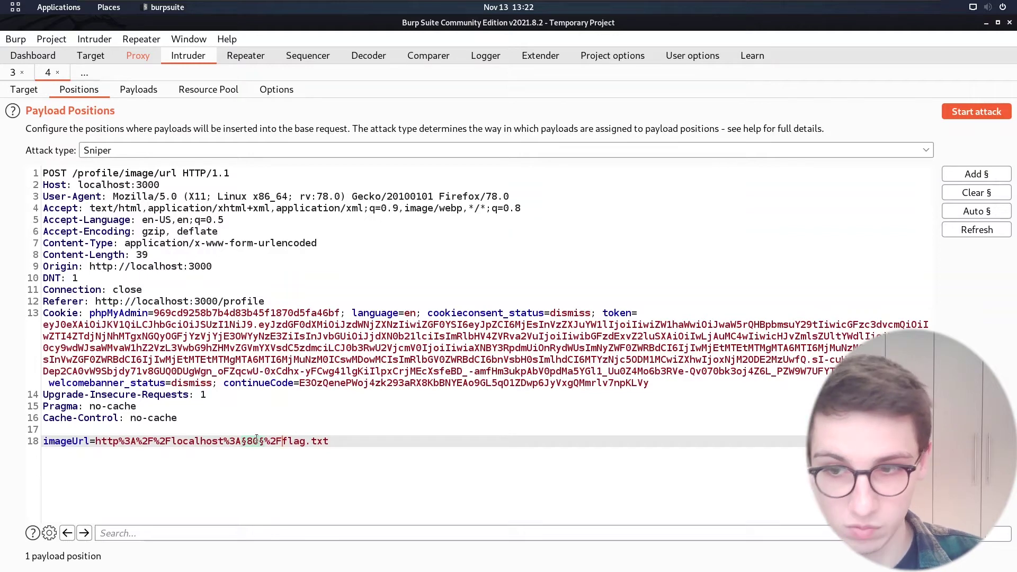
Check that line 18 decodes to the §80§ port position in the localhost flag.txt imageUrl.
{"action": "mouse_move", "coordinate": [255, 442]}
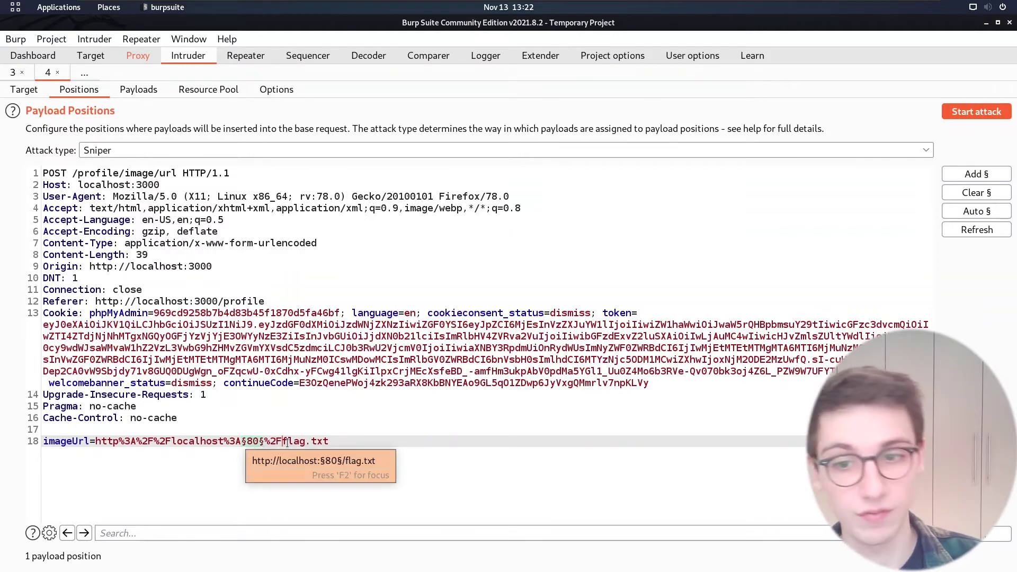
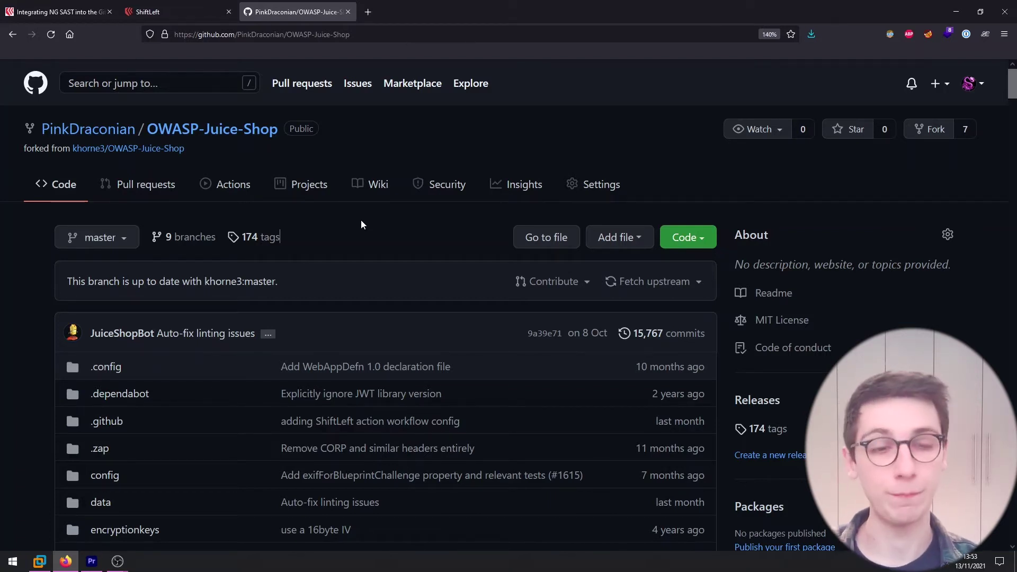
Log in to ShiftLeft with GitHub, reaching a dashboard of 5 applications and 5,300 findings.
{"action": "scroll", "coordinate": [371, 285], "scroll_direction": "down", "scroll_amount": 4}
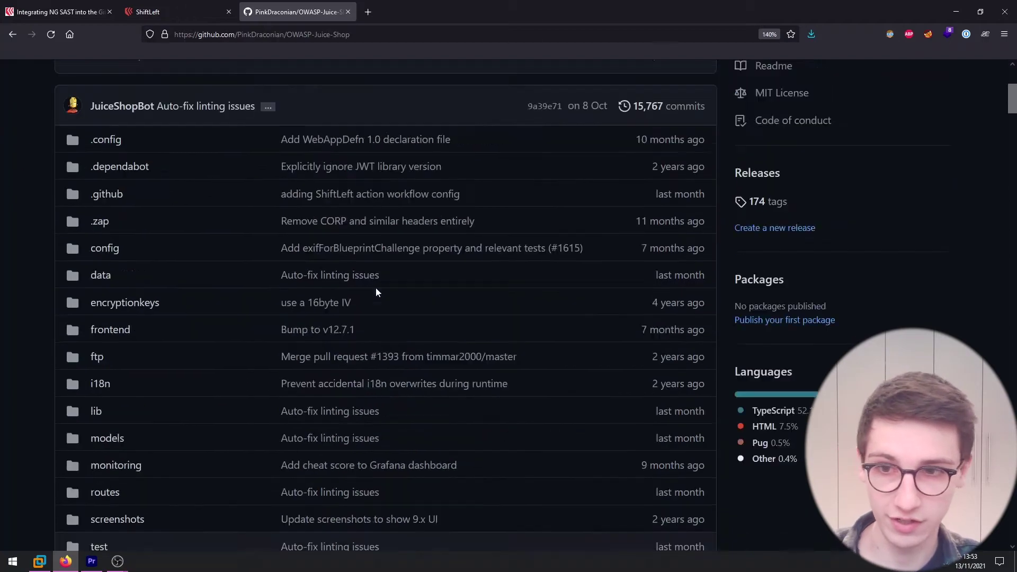
{"action": "scroll", "coordinate": [376, 291], "scroll_direction": "up", "scroll_amount": 4}
{"action": "scroll", "coordinate": [377, 291], "scroll_direction": "down", "scroll_amount": 10}
{"action": "scroll", "coordinate": [377, 306], "scroll_direction": "up", "scroll_amount": 10}
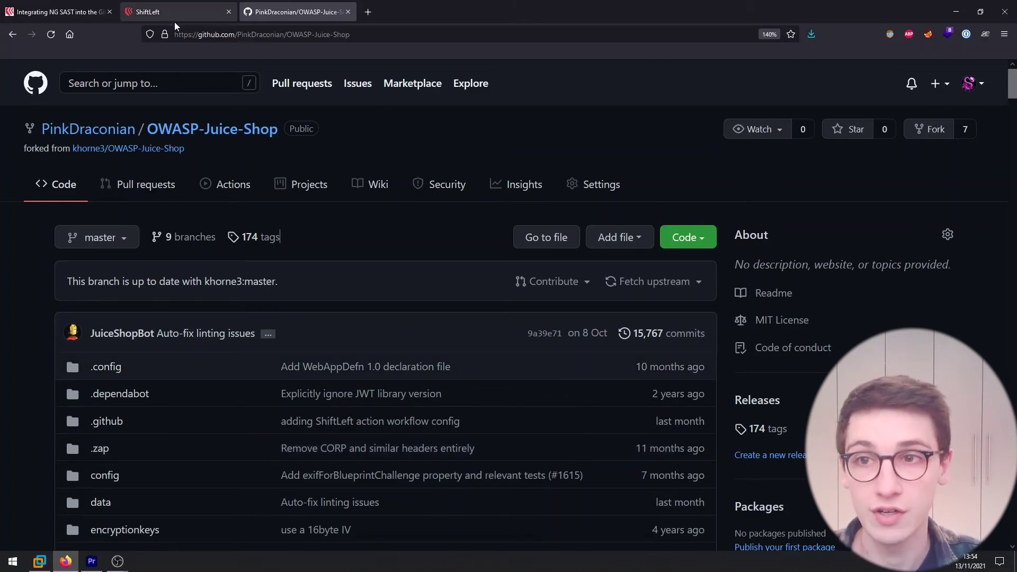
{"action": "left_click", "coordinate": [162, 10]}
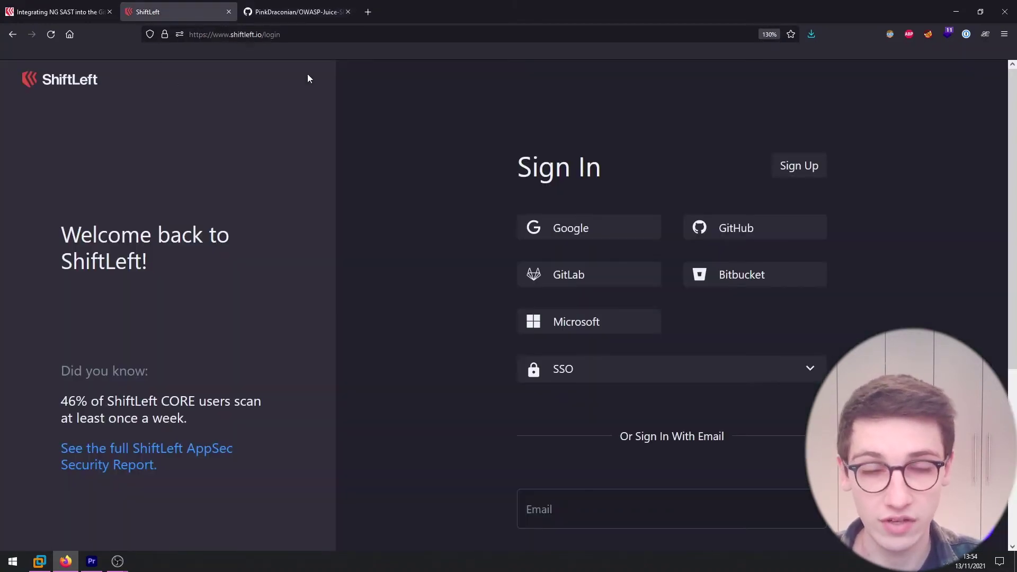
{"action": "left_click", "coordinate": [755, 237]}
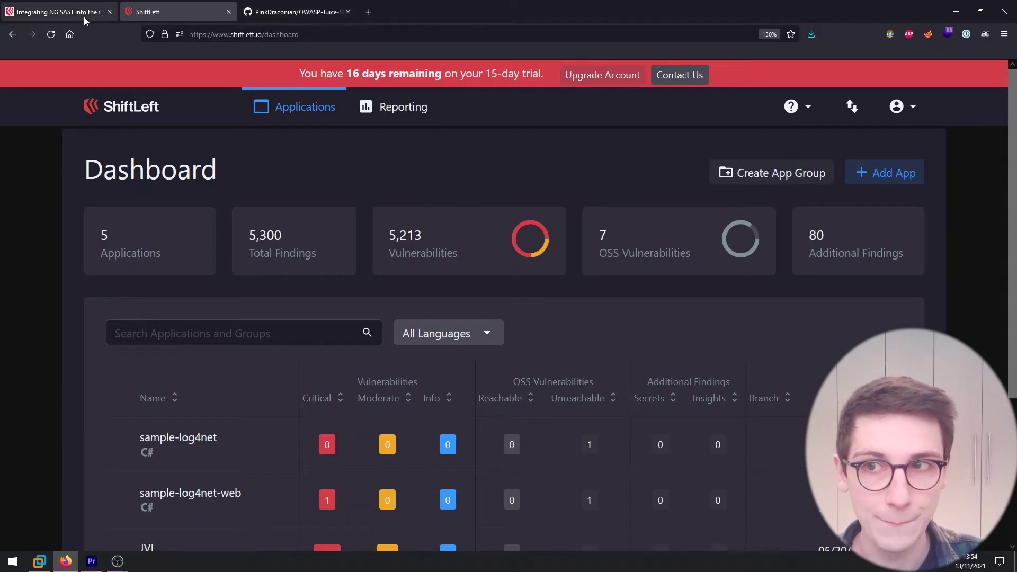
Go to OWASP-Juice-Shop's Actions and open the ShiftLeft #1 run's shiftleft.yml file.
{"action": "left_click", "coordinate": [267, 12]}
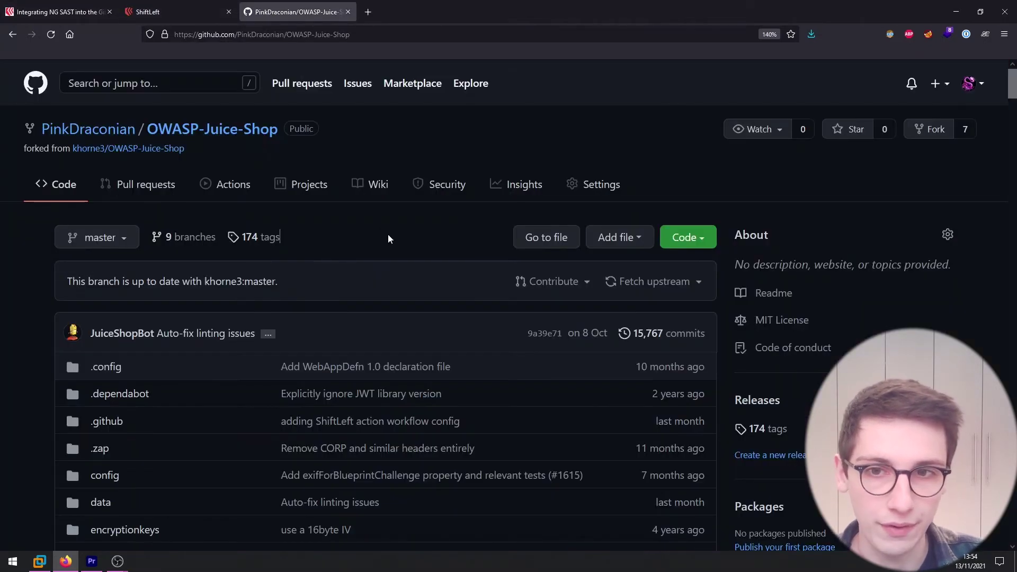
{"action": "left_click", "coordinate": [230, 199]}
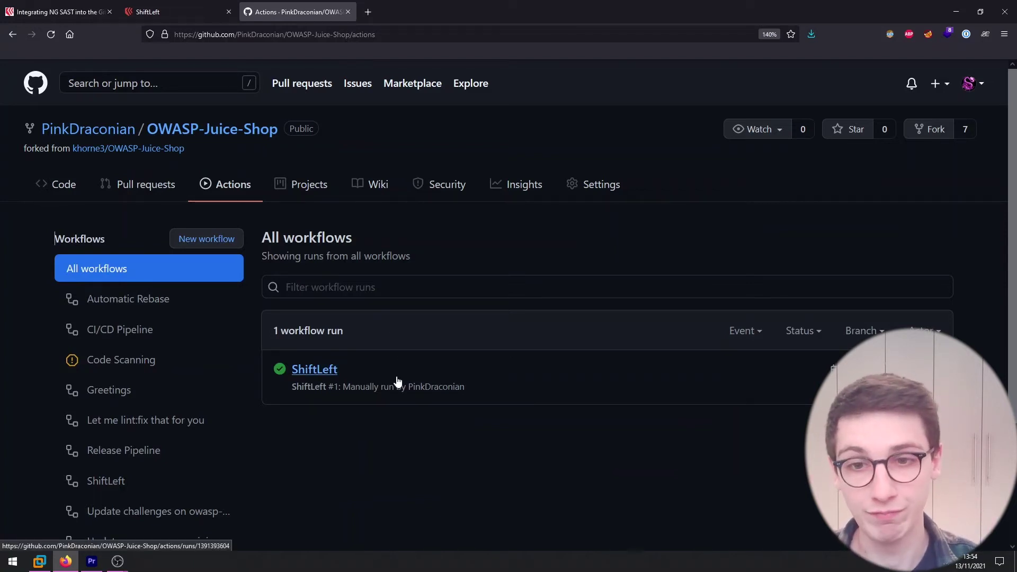
{"action": "left_click", "coordinate": [323, 373]}
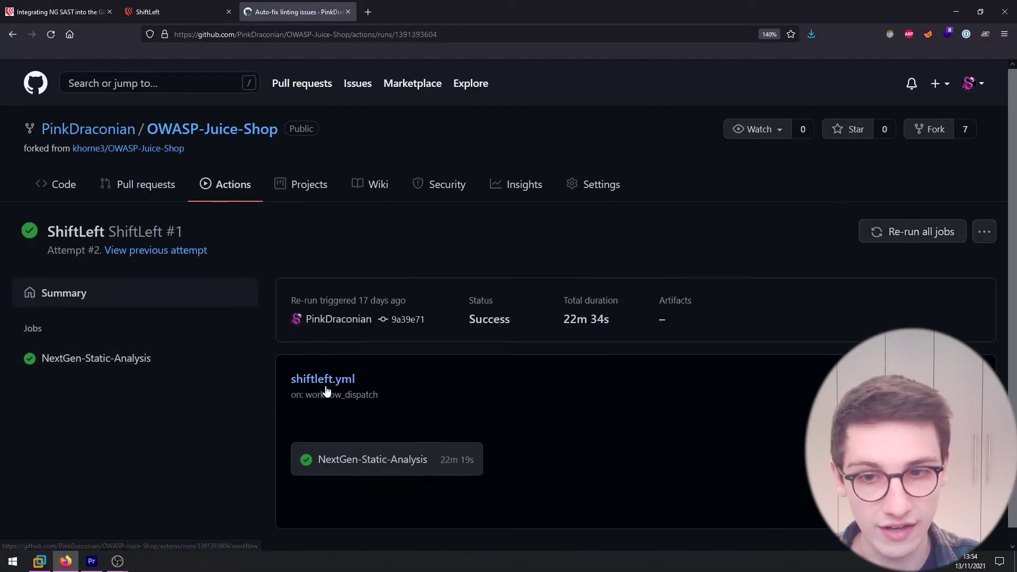
{"action": "left_click", "coordinate": [325, 379]}
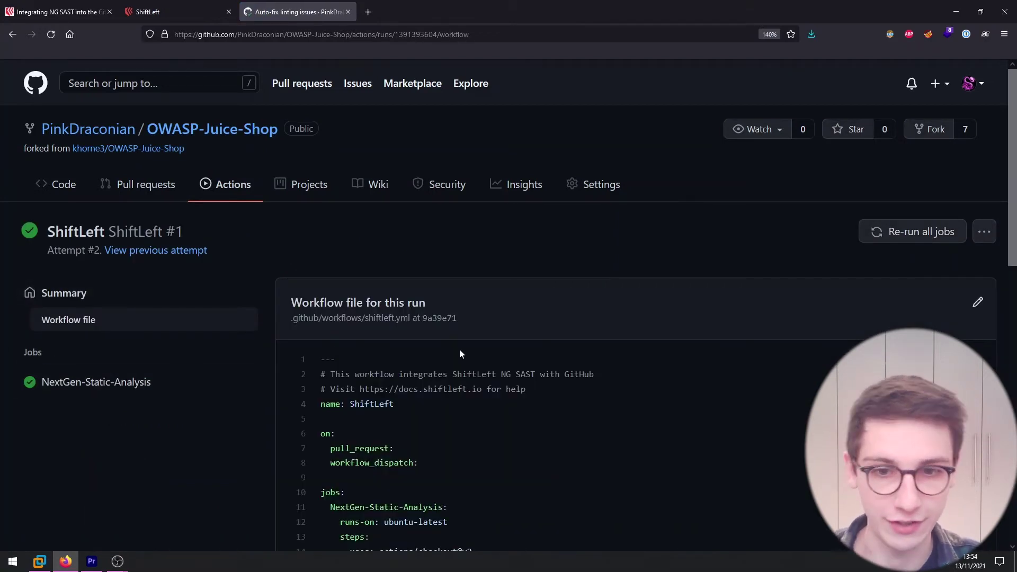
Enlarge the YAML and mark the pull_request trigger, NextGen-Static-Analysis job name and runs-on setting.
{"action": "scroll", "coordinate": [490, 301], "scroll_direction": "down", "scroll_amount": 3}
{"action": "key", "text": "ctrl+plus"}
{"action": "key", "text": "ctrl+plus"}
{"action": "scroll", "coordinate": [491, 301], "scroll_direction": "down", "scroll_amount": 3}
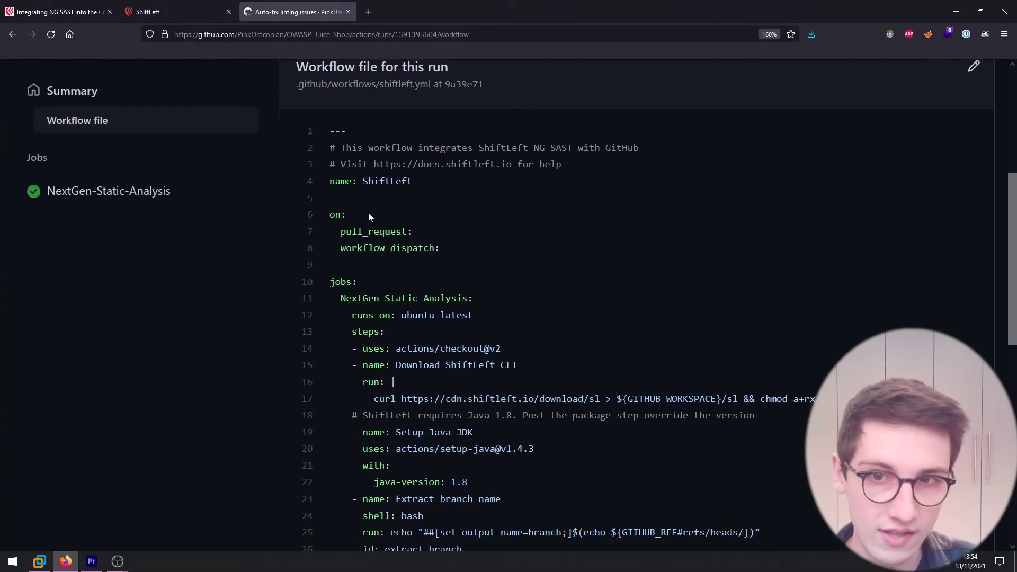
{"action": "left_click_drag", "start_coordinate": [340, 233], "coordinate": [412, 233]}
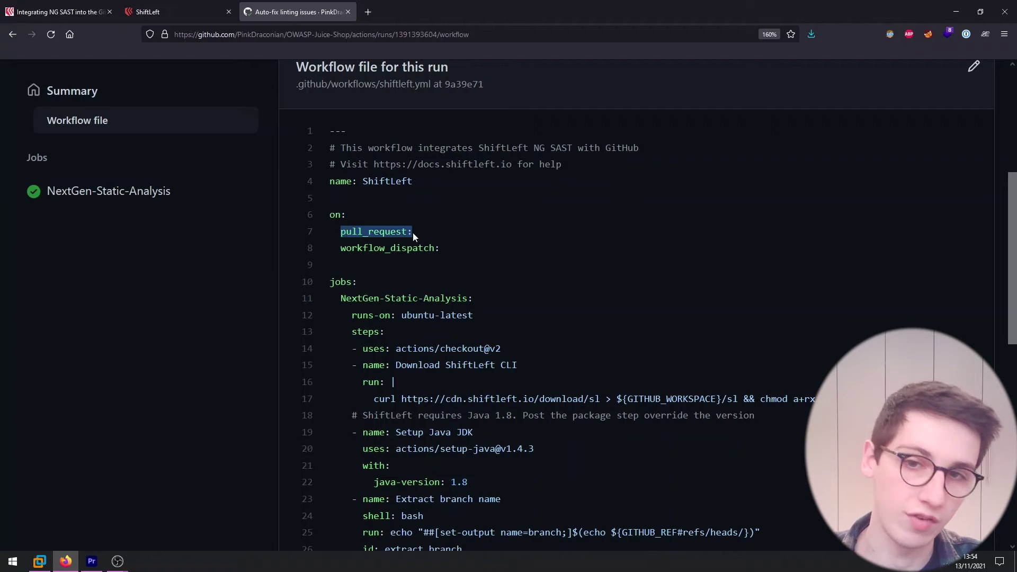
{"action": "left_click", "coordinate": [416, 236]}
{"action": "scroll", "coordinate": [422, 243], "scroll_direction": "down", "scroll_amount": 3}
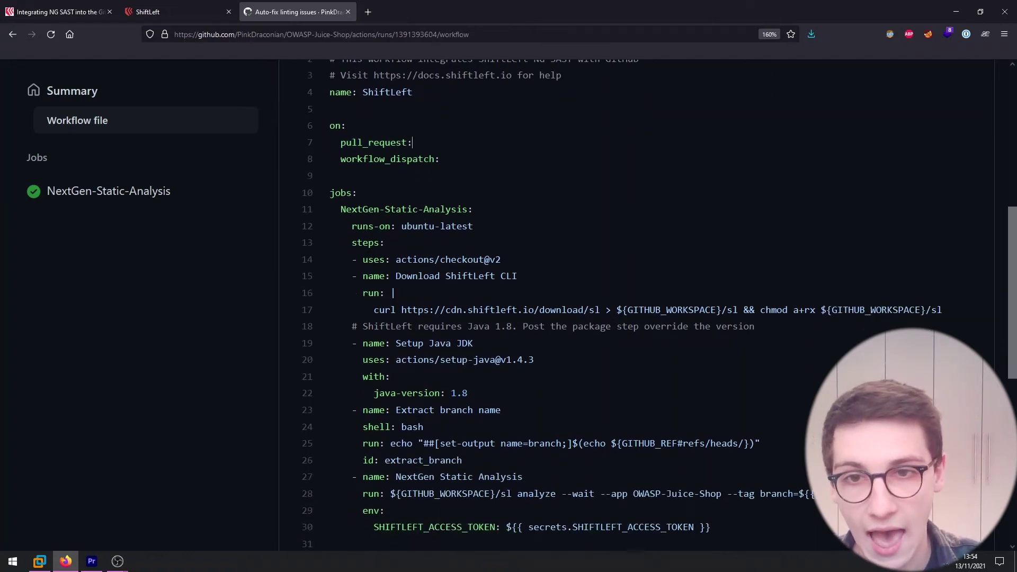
{"action": "left_click_drag", "start_coordinate": [341, 209], "coordinate": [424, 209]}
{"action": "left_click", "coordinate": [415, 209]}
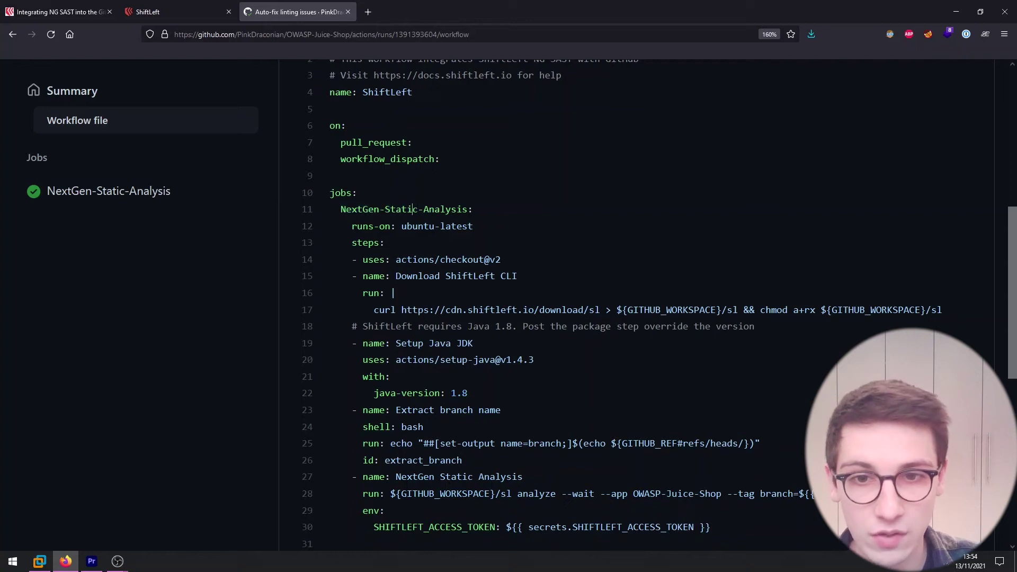
{"action": "scroll", "coordinate": [506, 234], "scroll_direction": "down", "scroll_amount": 3}
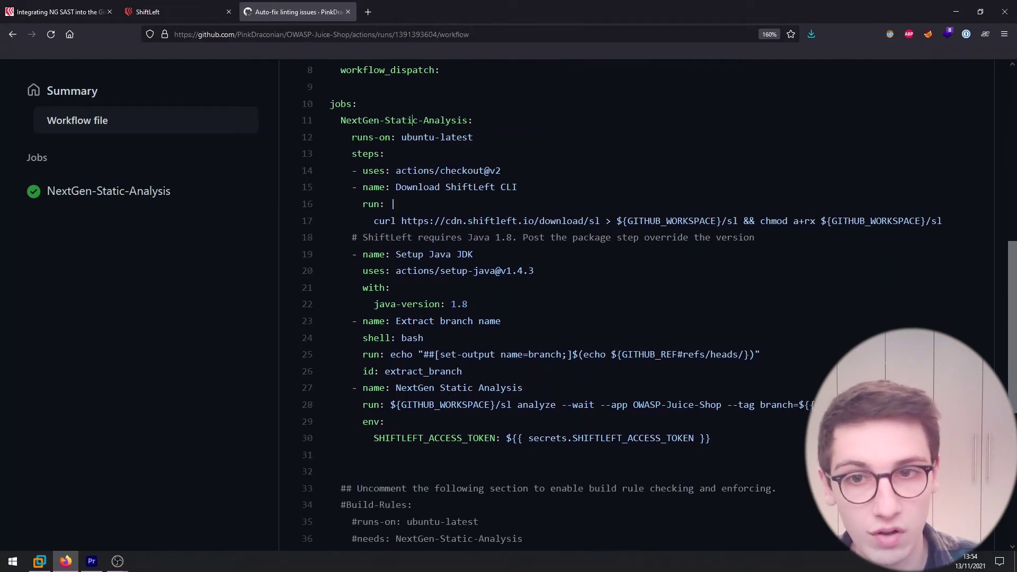
{"action": "left_click_drag", "start_coordinate": [353, 137], "coordinate": [374, 137]}
{"action": "left_click", "coordinate": [335, 154]}
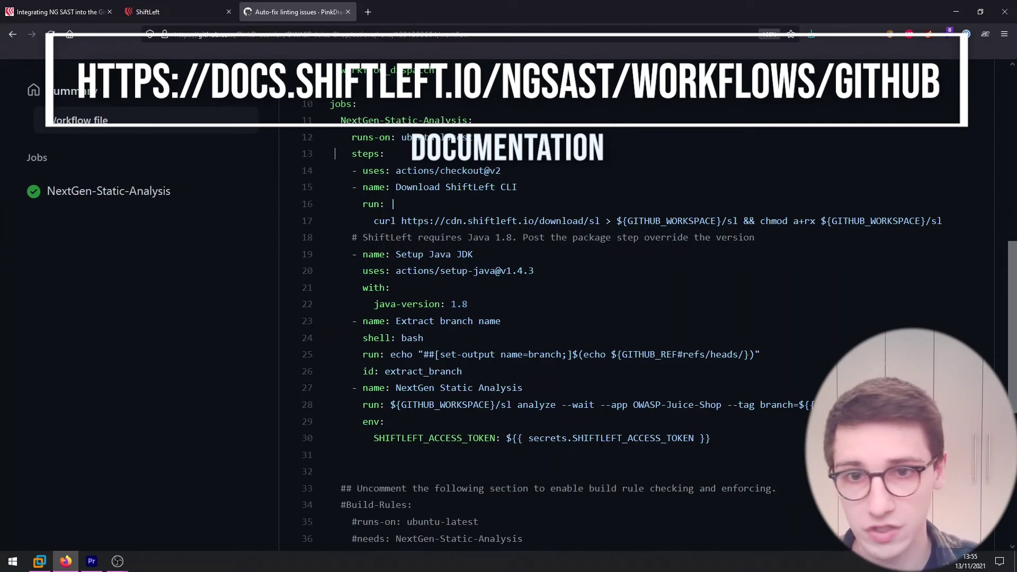
Highlight the Download ShiftLeft CLI step, the sl analyze command and SHIFTLEFT_ACCESS_TOKEN.
{"action": "left_click_drag", "start_coordinate": [396, 187], "coordinate": [519, 186]}
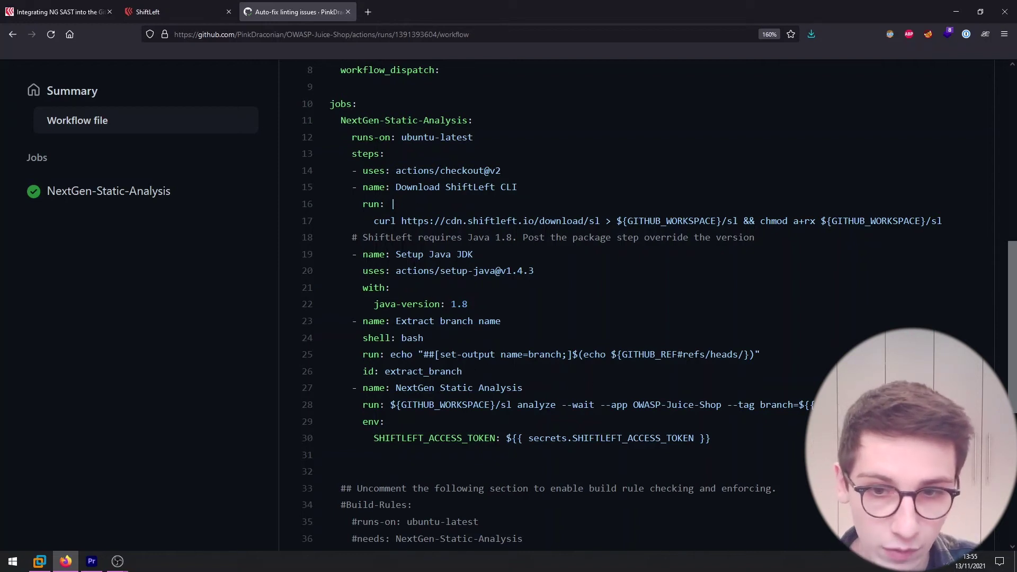
{"action": "left_click_drag", "start_coordinate": [390, 404], "coordinate": [606, 405]}
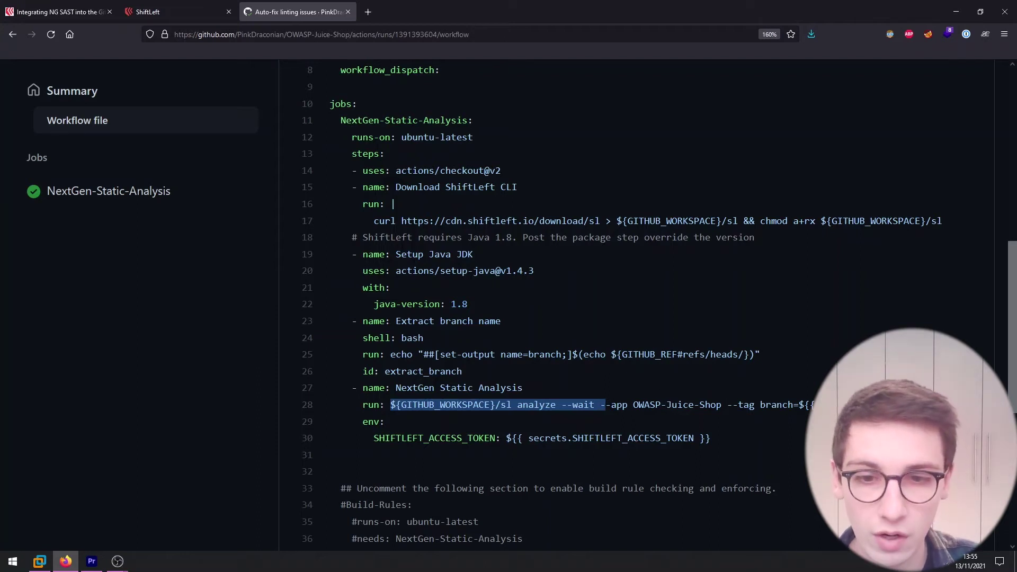
{"action": "left_click_drag", "start_coordinate": [375, 439], "coordinate": [495, 441]}
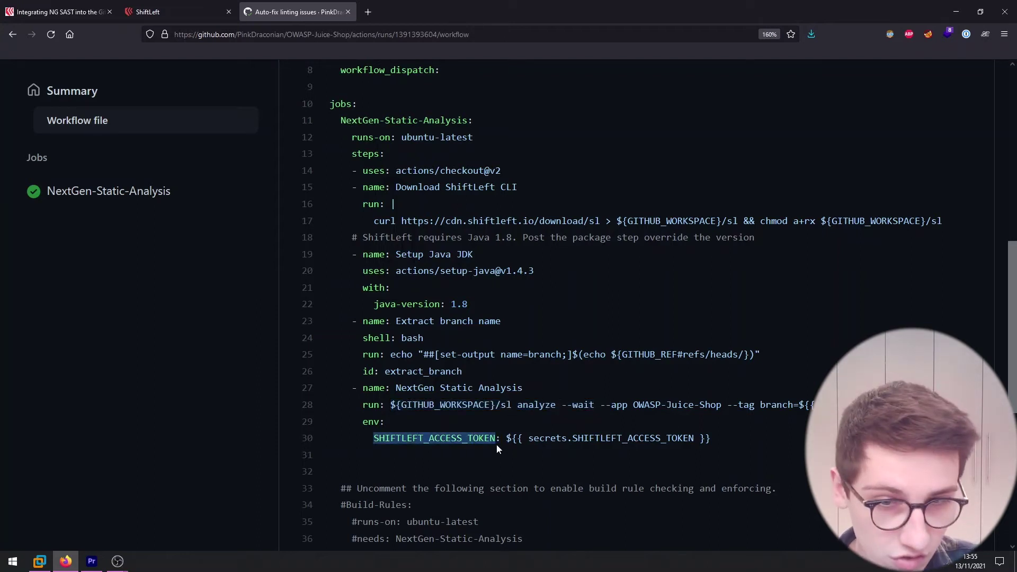
{"action": "scroll", "coordinate": [468, 453], "scroll_direction": "up", "scroll_amount": 2}
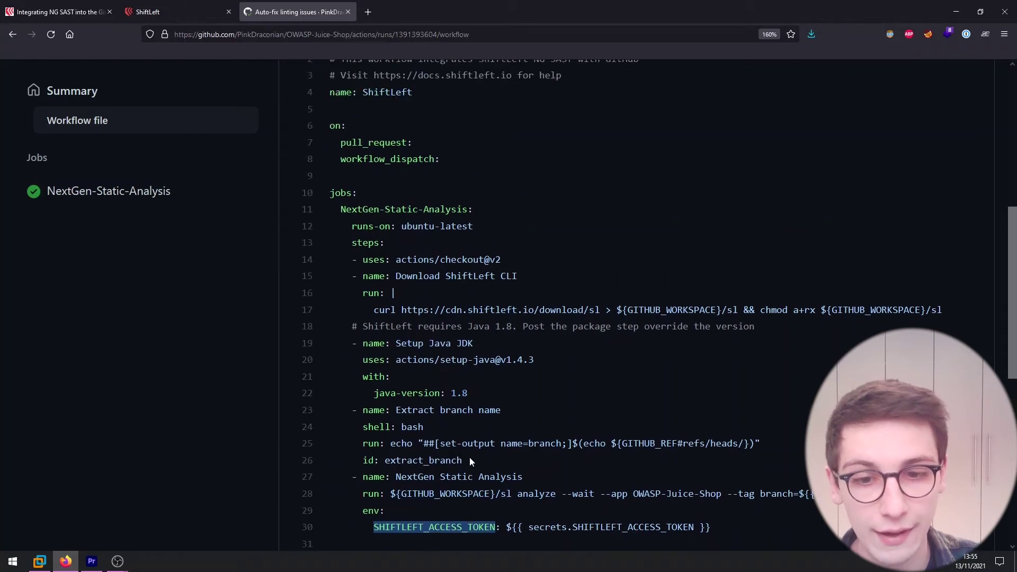
{"action": "scroll", "coordinate": [530, 461], "scroll_direction": "down", "scroll_amount": 2}
{"action": "scroll", "coordinate": [549, 439], "scroll_direction": "up", "scroll_amount": 10}
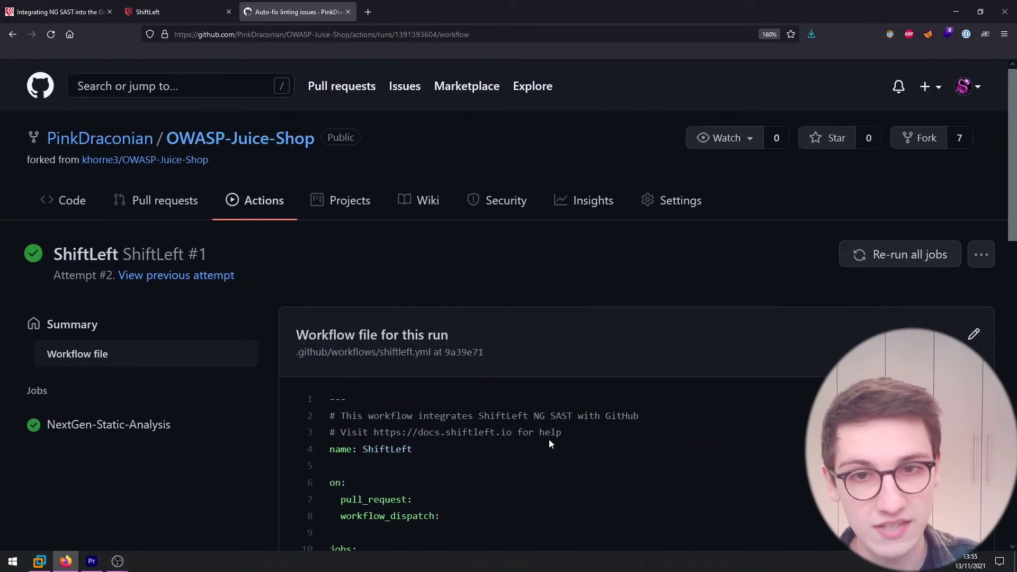
Open the repository's Settings > Actions secrets to check the SHIFTLEFT_ACCESS_TOKEN entry.
{"action": "left_click", "coordinate": [680, 202]}
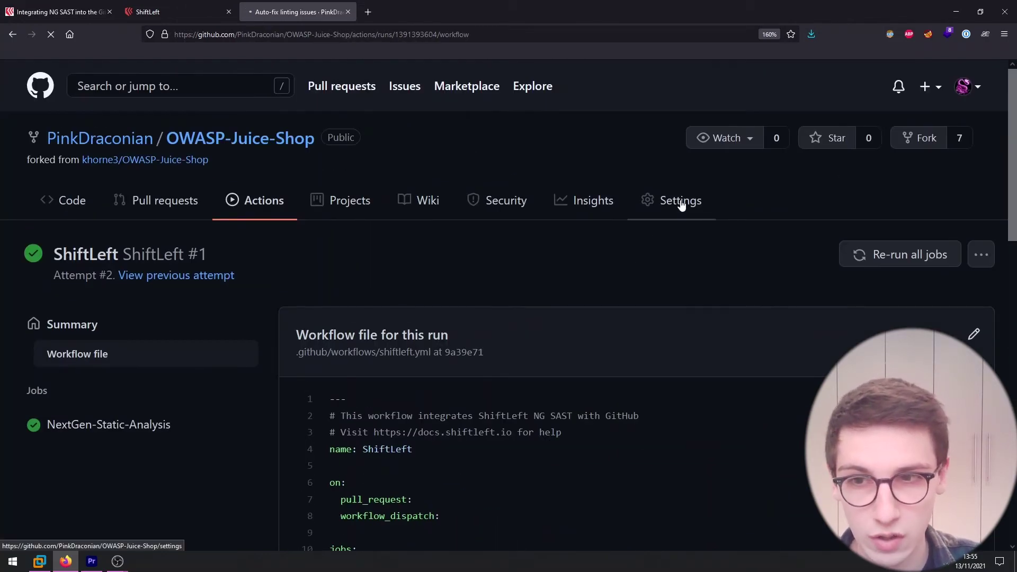
{"action": "scroll", "coordinate": [203, 411], "scroll_direction": "down", "scroll_amount": 2}
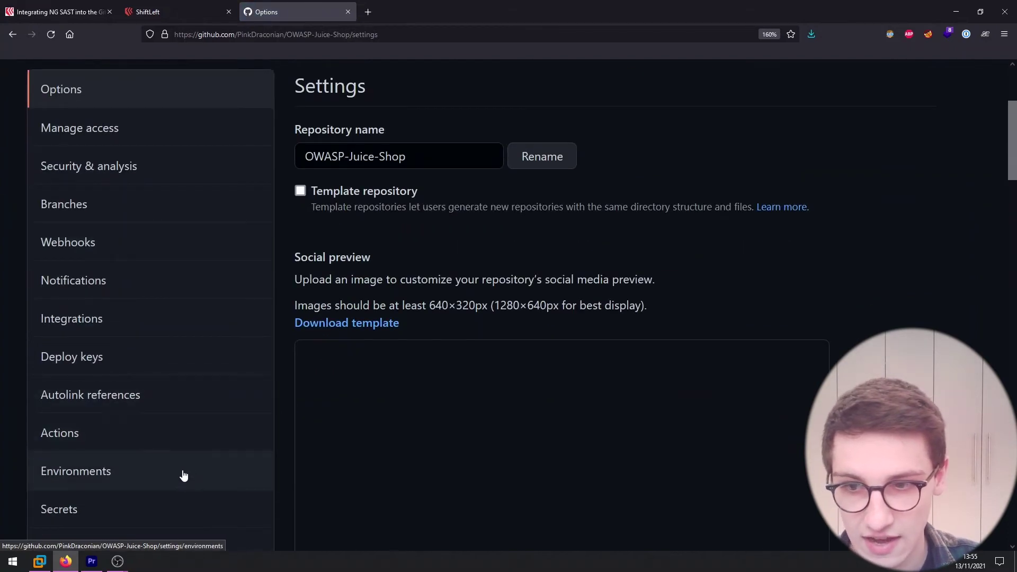
{"action": "scroll", "coordinate": [169, 450], "scroll_direction": "down", "scroll_amount": 1}
{"action": "left_click", "coordinate": [161, 428]}
{"action": "scroll", "coordinate": [615, 381], "scroll_direction": "down", "scroll_amount": 5}
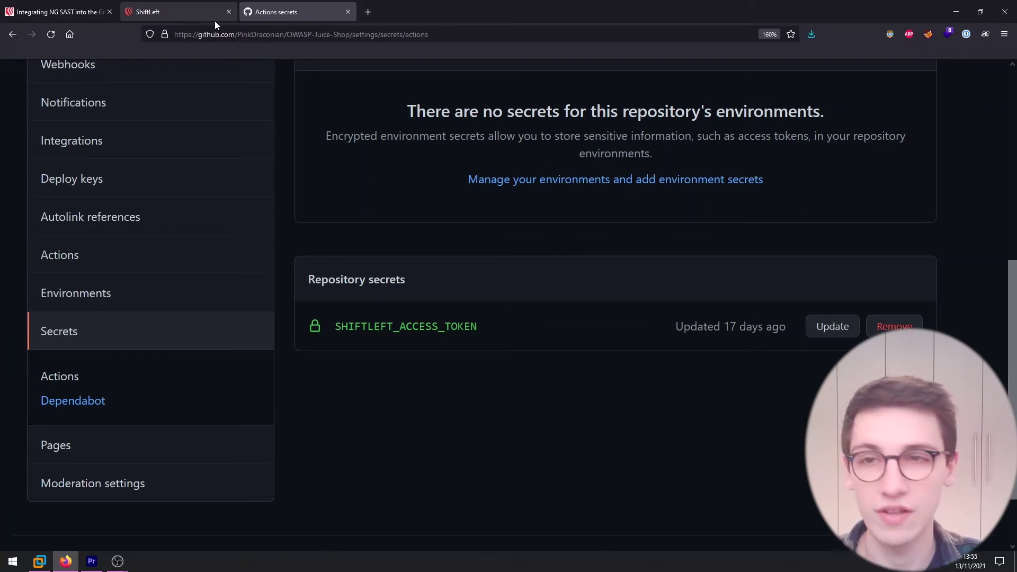
View the ShiftLeft account settings profile, then return to GitHub's list of workflow runs.
{"action": "left_click", "coordinate": [212, 16]}
{"action": "left_click", "coordinate": [910, 109]}
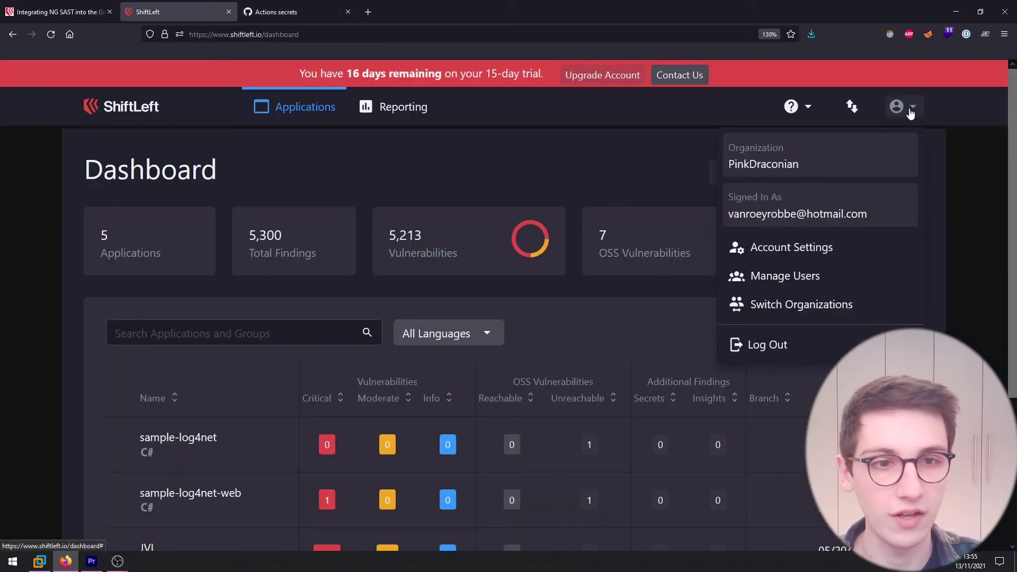
{"action": "left_click", "coordinate": [849, 250]}
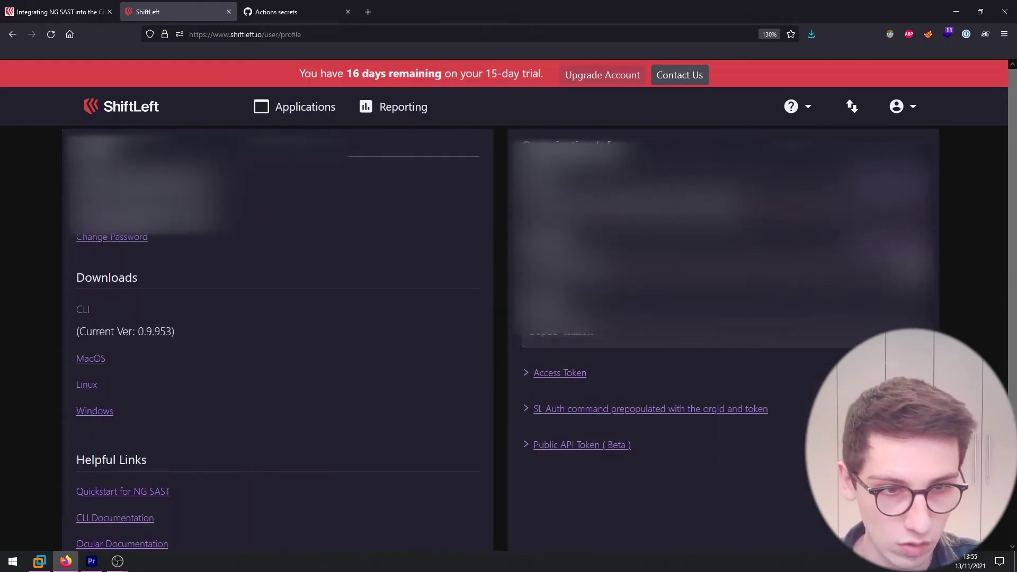
{"action": "left_click", "coordinate": [275, 11]}
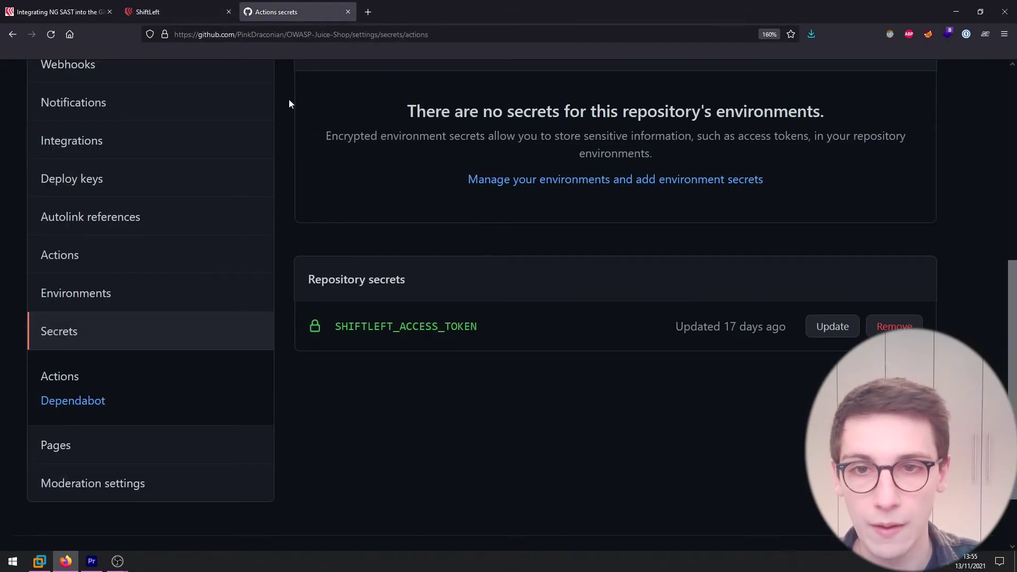
{"action": "left_click", "coordinate": [265, 201]}
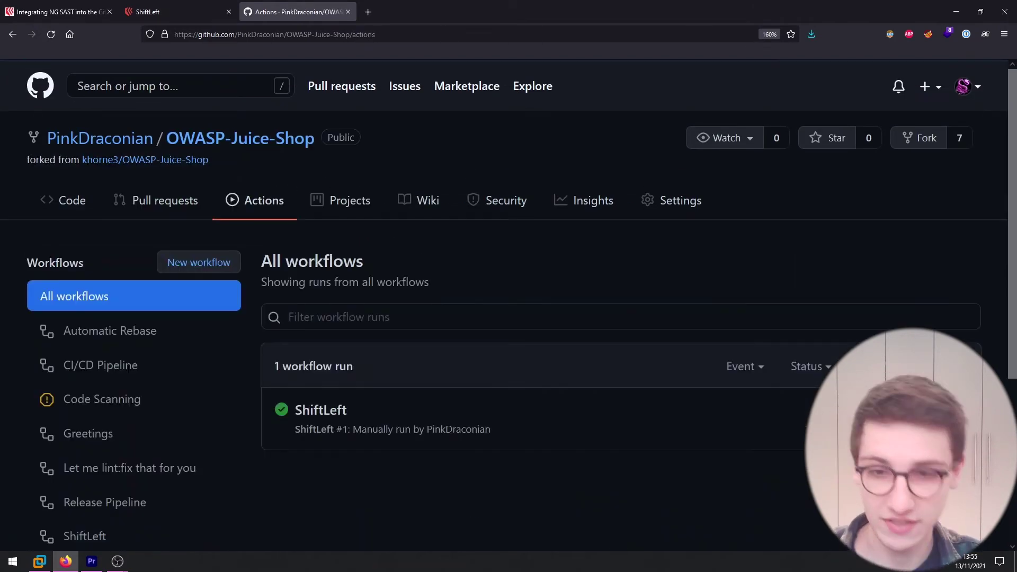
Expand ShiftLeft #1's NextGen Static Analysis step log down to the findings URL and scan ID 1.
{"action": "left_click", "coordinate": [320, 409]}
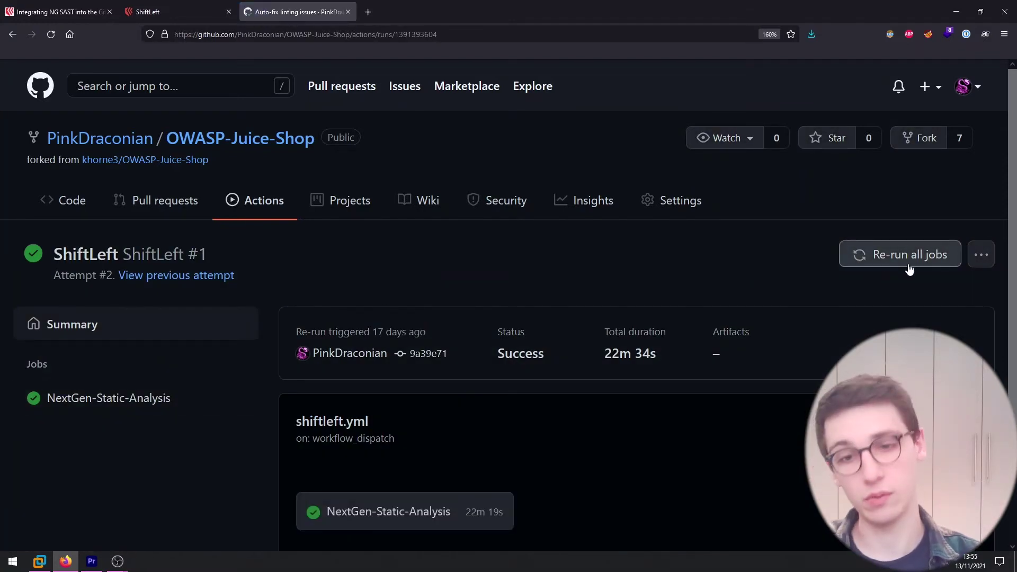
{"action": "left_click", "coordinate": [151, 402]}
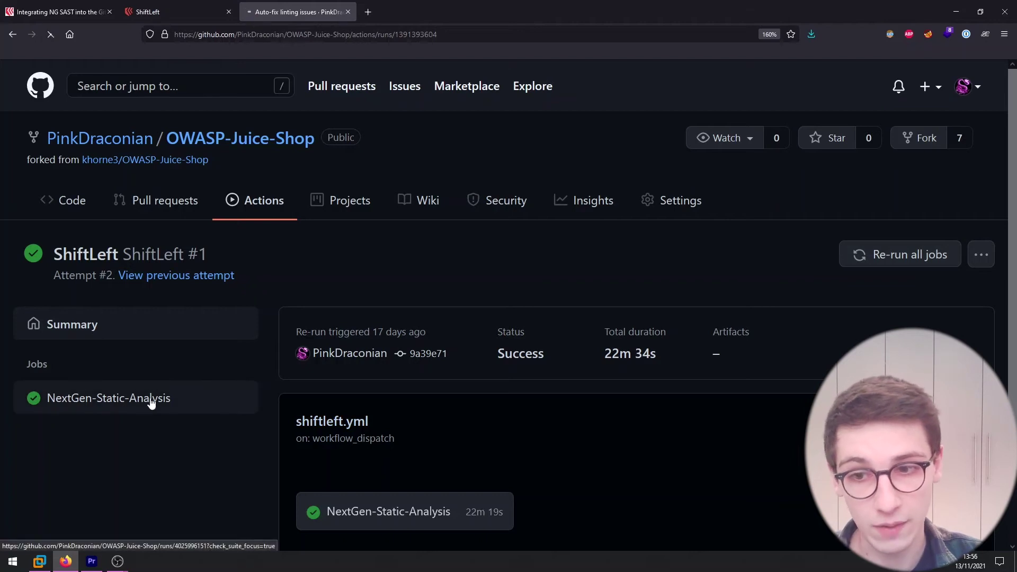
{"action": "scroll", "coordinate": [677, 454], "scroll_direction": "down", "scroll_amount": 3}
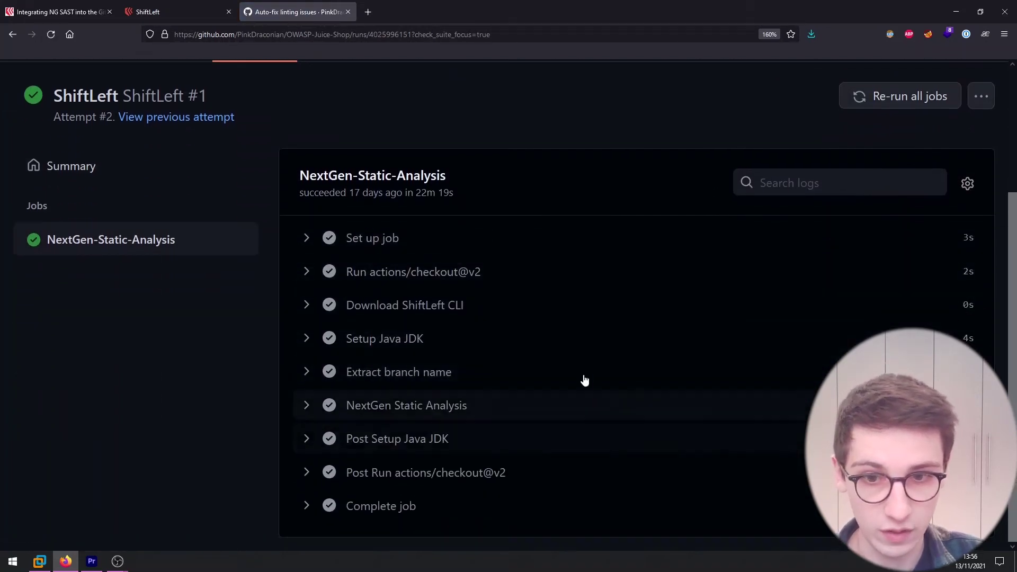
{"action": "left_click", "coordinate": [305, 405]}
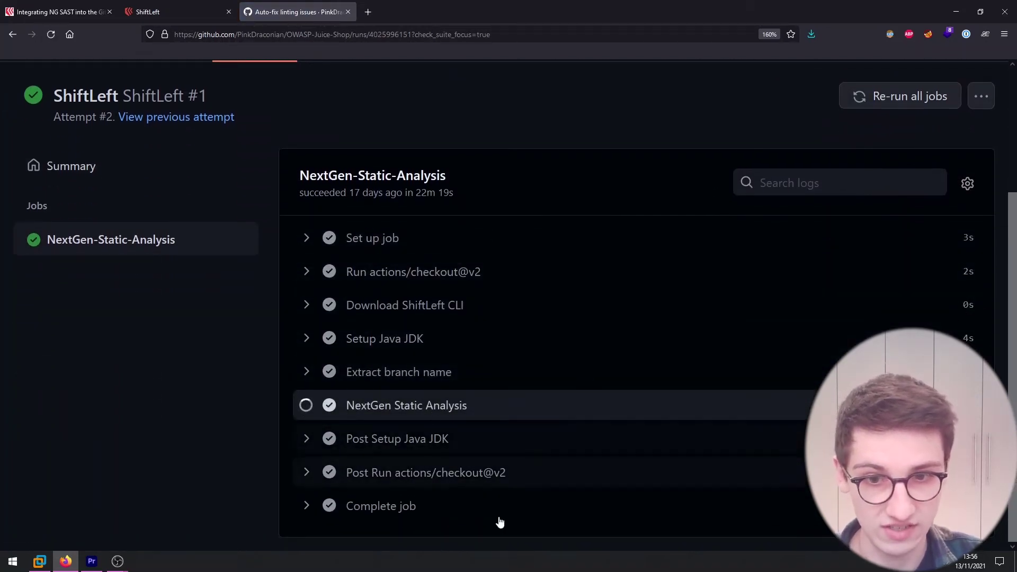
{"action": "scroll", "coordinate": [551, 334], "scroll_direction": "down", "scroll_amount": 3}
{"action": "scroll", "coordinate": [671, 403], "scroll_direction": "down", "scroll_amount": 5}
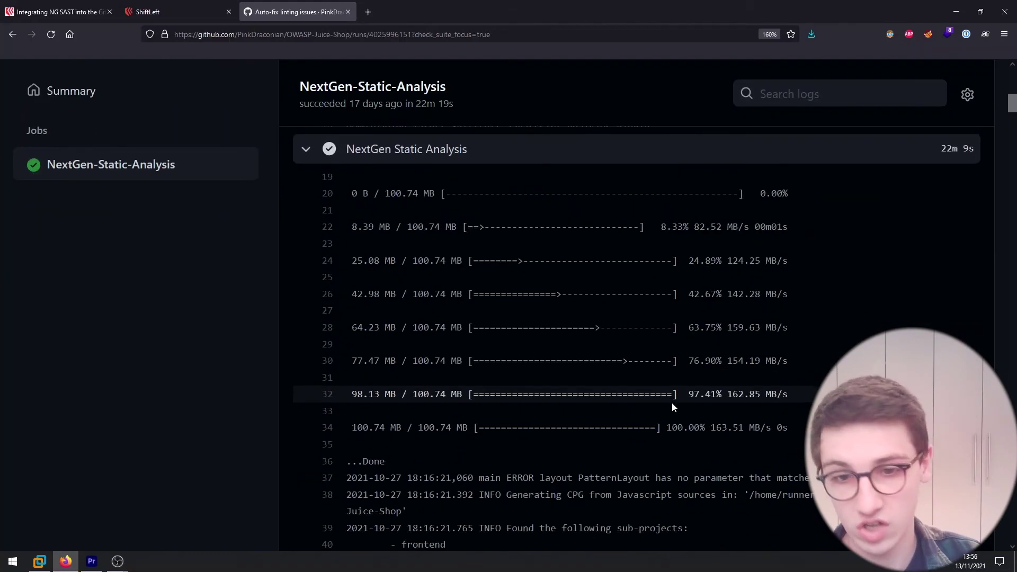
{"action": "scroll", "coordinate": [672, 403], "scroll_direction": "down", "scroll_amount": 20}
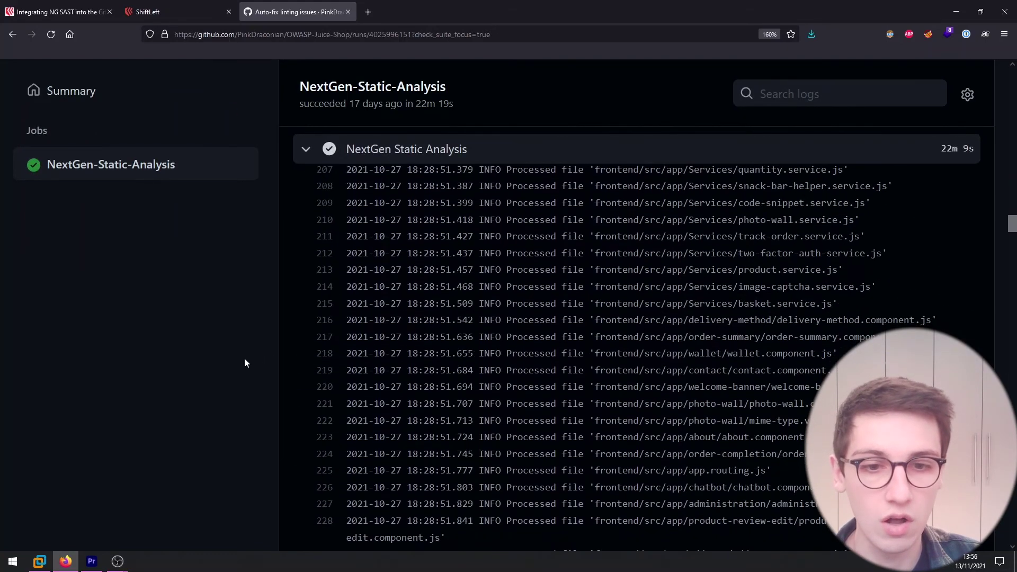
{"action": "scroll", "coordinate": [244, 366], "scroll_direction": "down", "scroll_amount": 20}
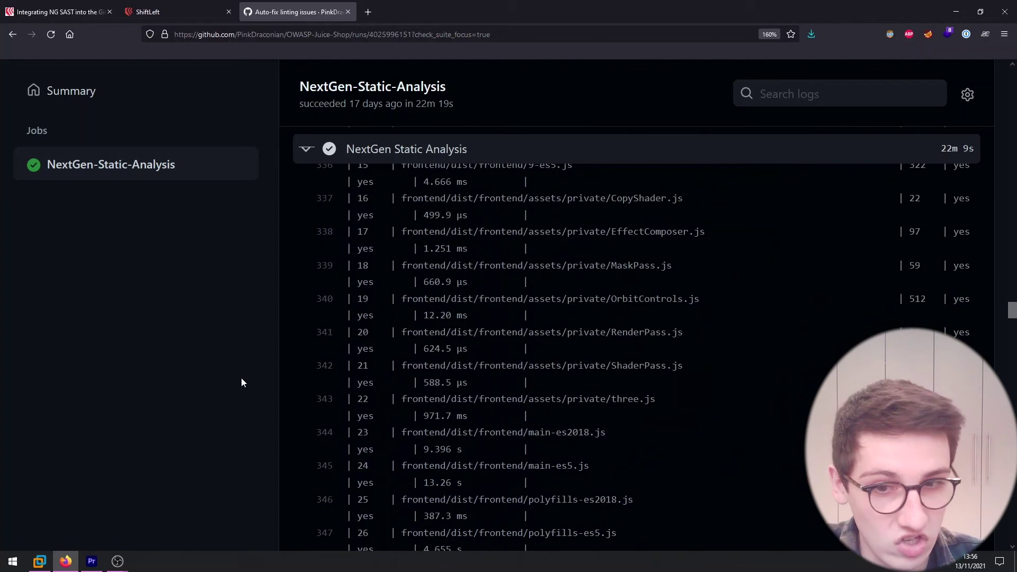
{"action": "scroll", "coordinate": [309, 380], "scroll_direction": "down", "scroll_amount": 20}
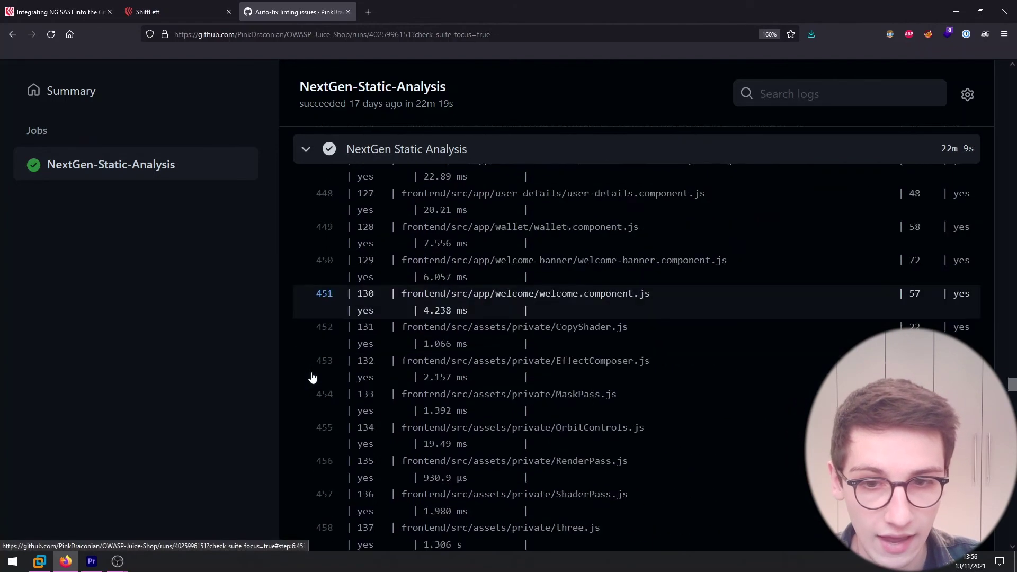
{"action": "scroll", "coordinate": [312, 377], "scroll_direction": "down", "scroll_amount": 20}
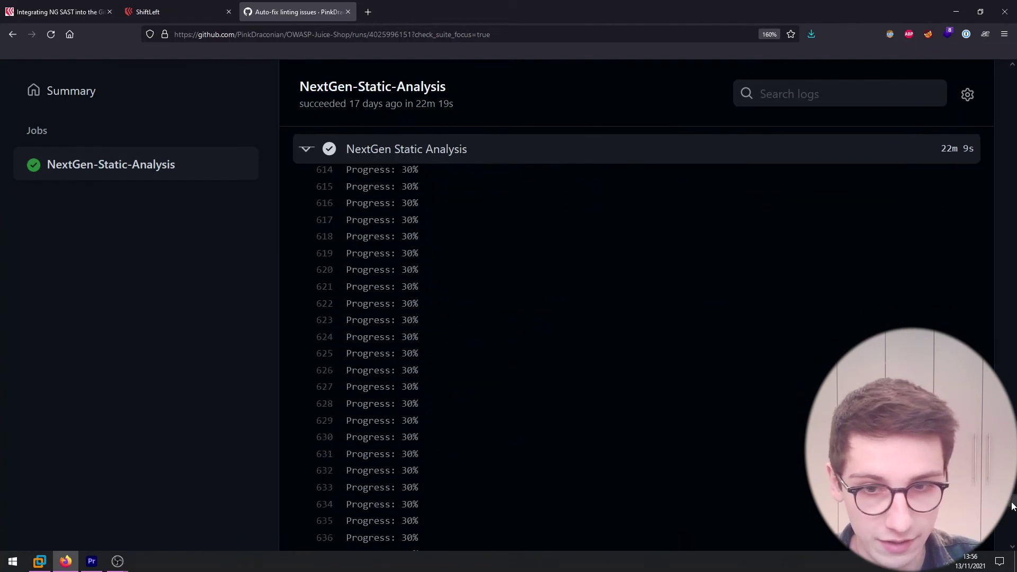
{"action": "left_click_drag", "start_coordinate": [1012, 506], "coordinate": [1012, 536]}
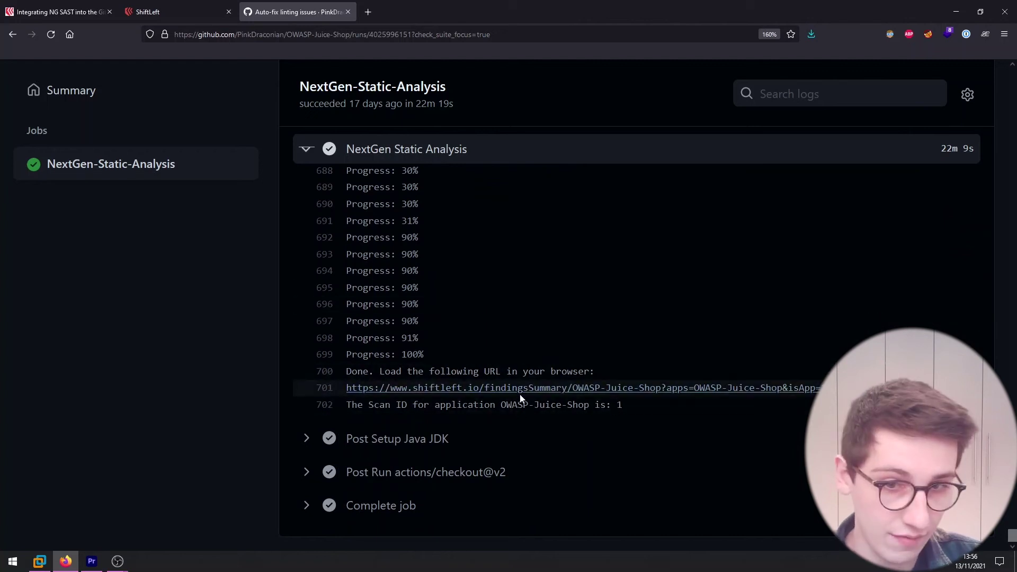
Follow the log's shiftleft.io link to scan 1's summary: 184 findings, 109 vulnerabilities, 12 secrets.
{"action": "left_click", "coordinate": [534, 391]}
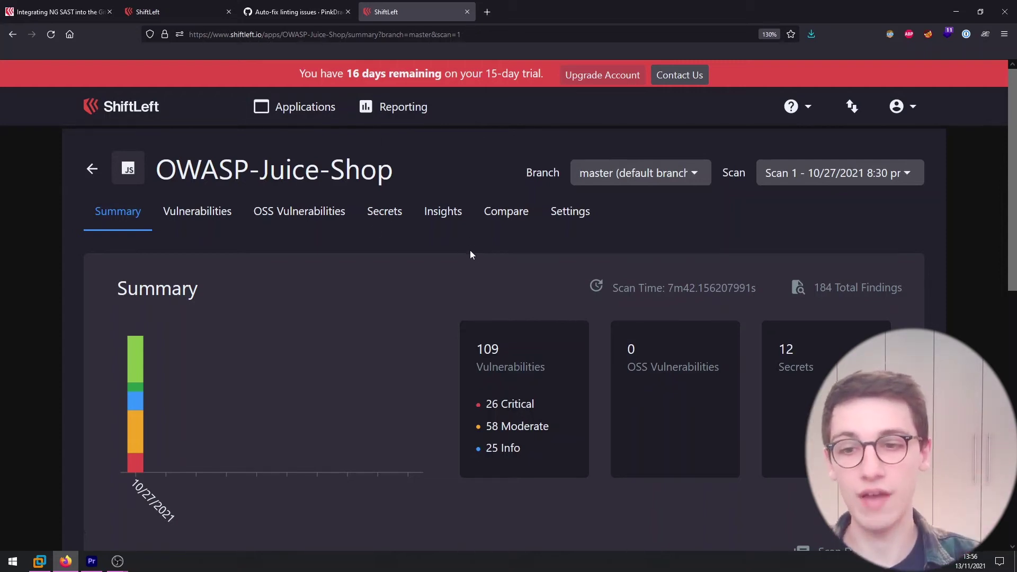
{"action": "scroll", "coordinate": [413, 302], "scroll_direction": "down", "scroll_amount": 2}
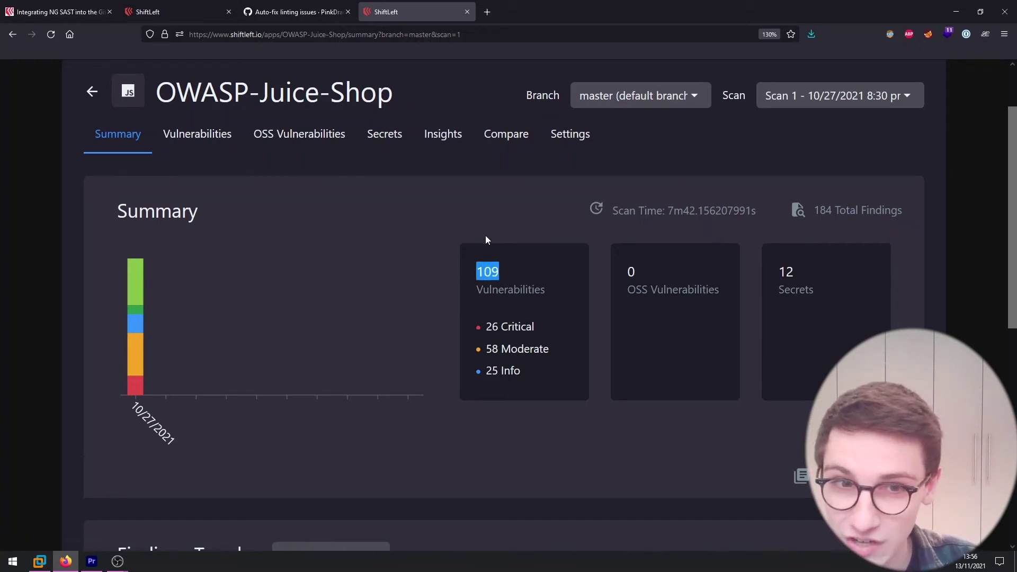
{"action": "scroll", "coordinate": [486, 240], "scroll_direction": "down", "scroll_amount": 2}
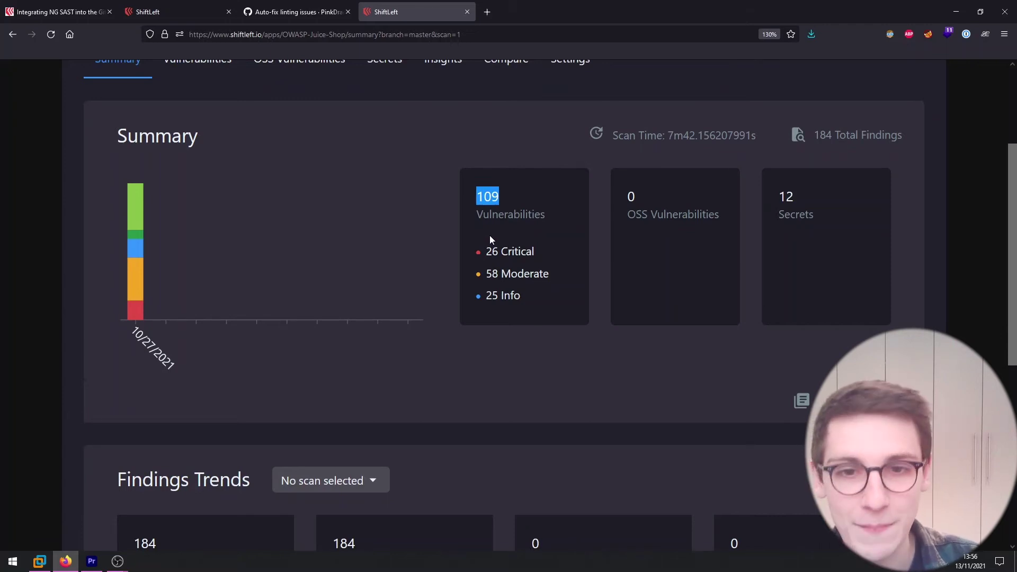
{"action": "scroll", "coordinate": [471, 241], "scroll_direction": "down", "scroll_amount": 4}
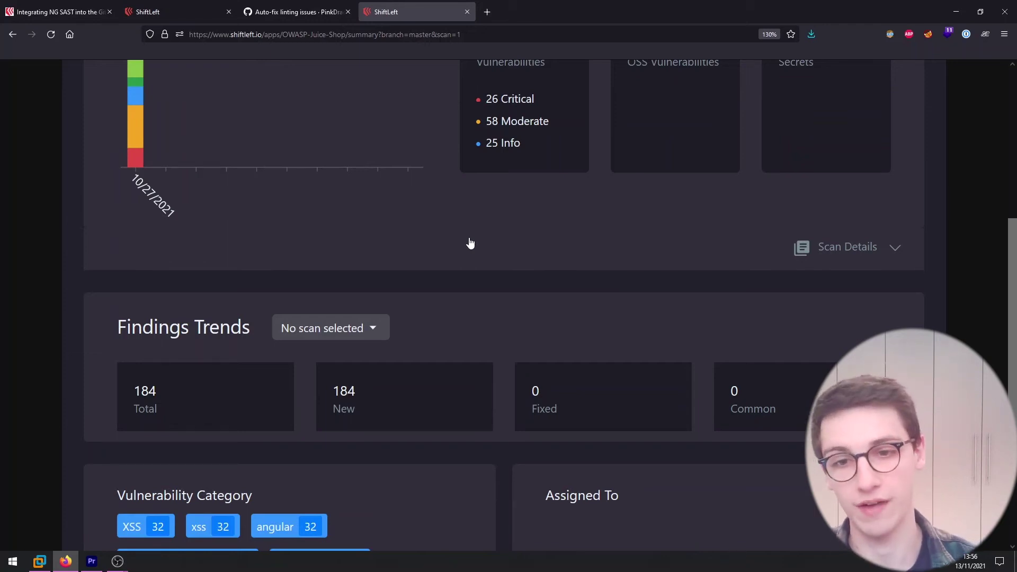
{"action": "scroll", "coordinate": [470, 243], "scroll_direction": "down", "scroll_amount": 5}
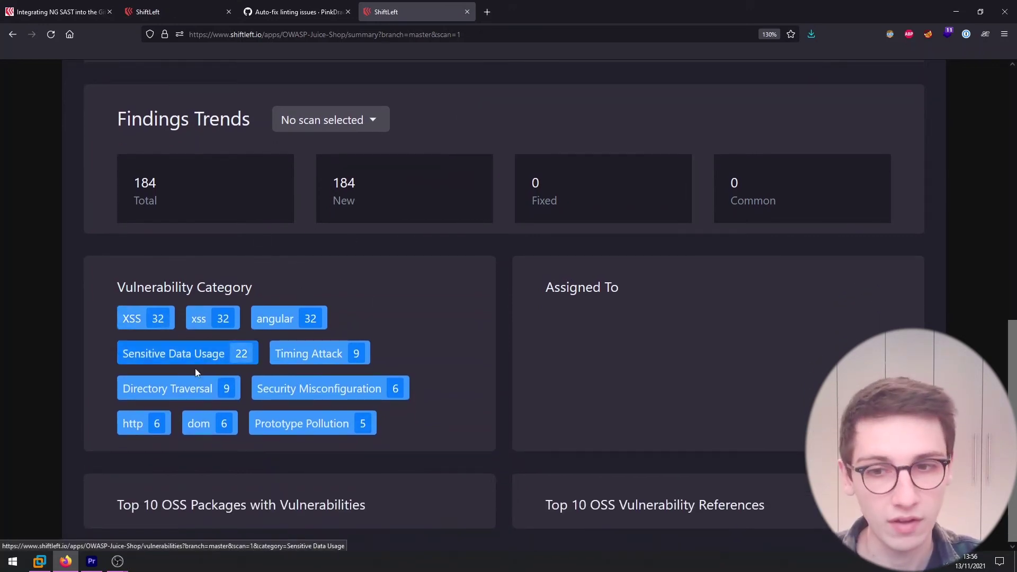
{"action": "scroll", "coordinate": [326, 368], "scroll_direction": "up", "scroll_amount": 12}
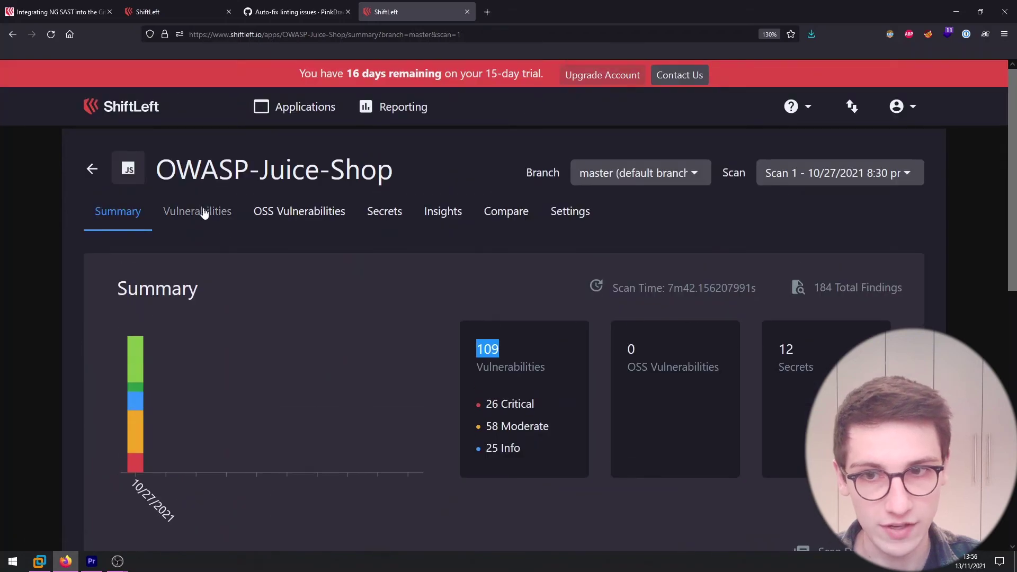
Show the scan's Vulnerabilities list and scroll the filter suggestions down to the SSRF category.
{"action": "left_click", "coordinate": [204, 212]}
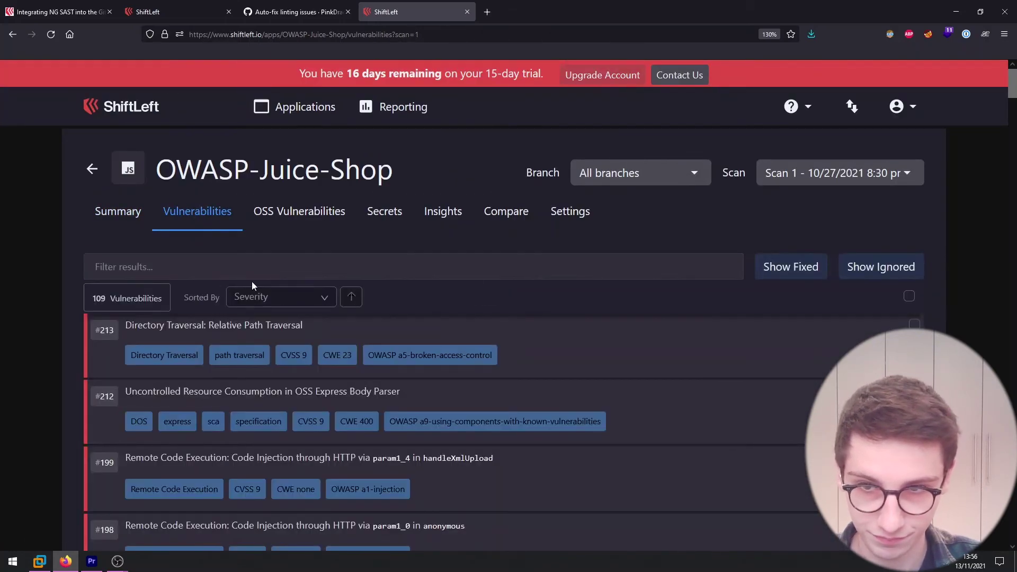
{"action": "scroll", "coordinate": [180, 244], "scroll_direction": "down", "scroll_amount": 3}
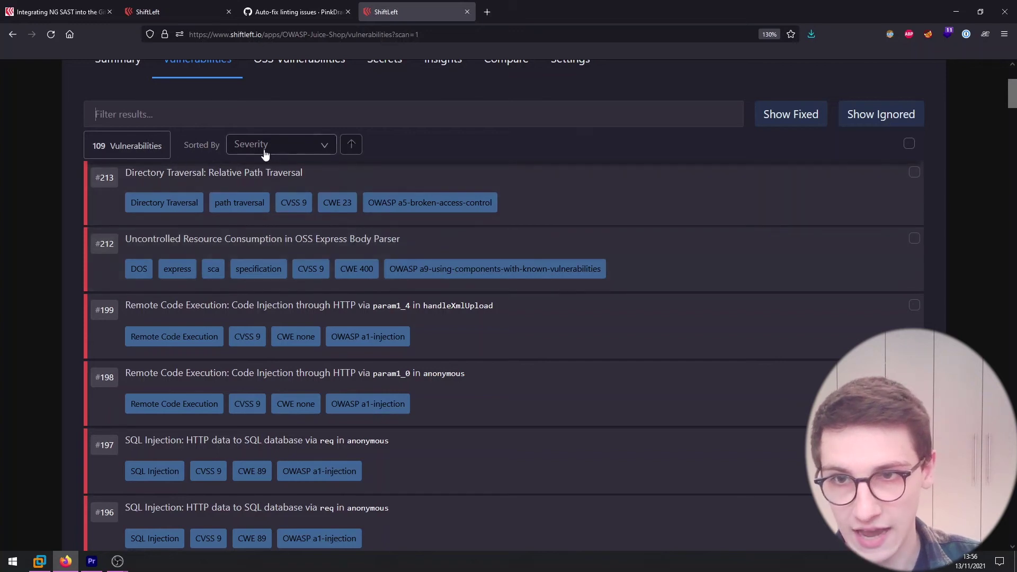
{"action": "left_click", "coordinate": [150, 121]}
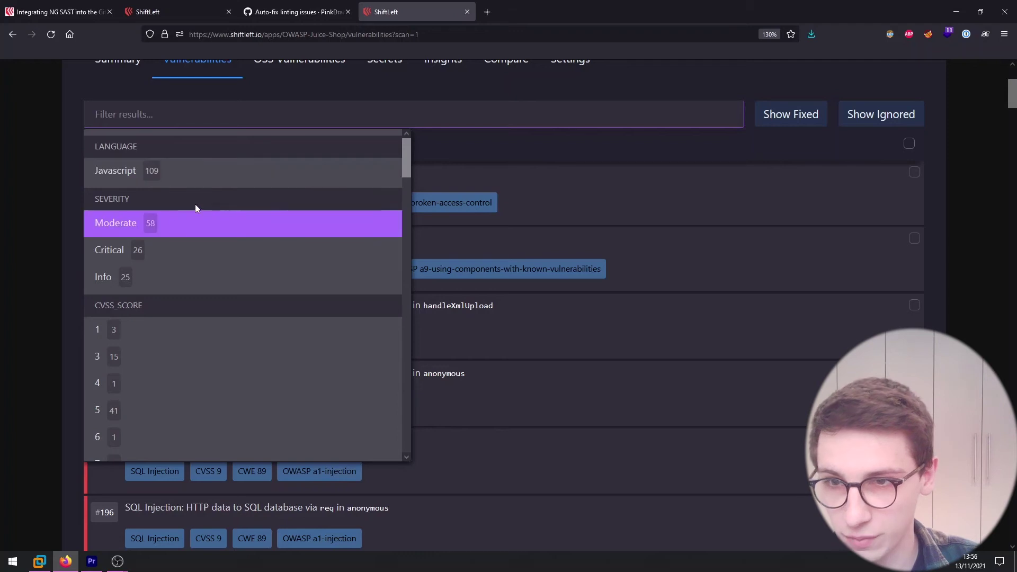
{"action": "scroll", "coordinate": [192, 220], "scroll_direction": "down", "scroll_amount": 5}
{"action": "scroll", "coordinate": [237, 207], "scroll_direction": "down", "scroll_amount": 10}
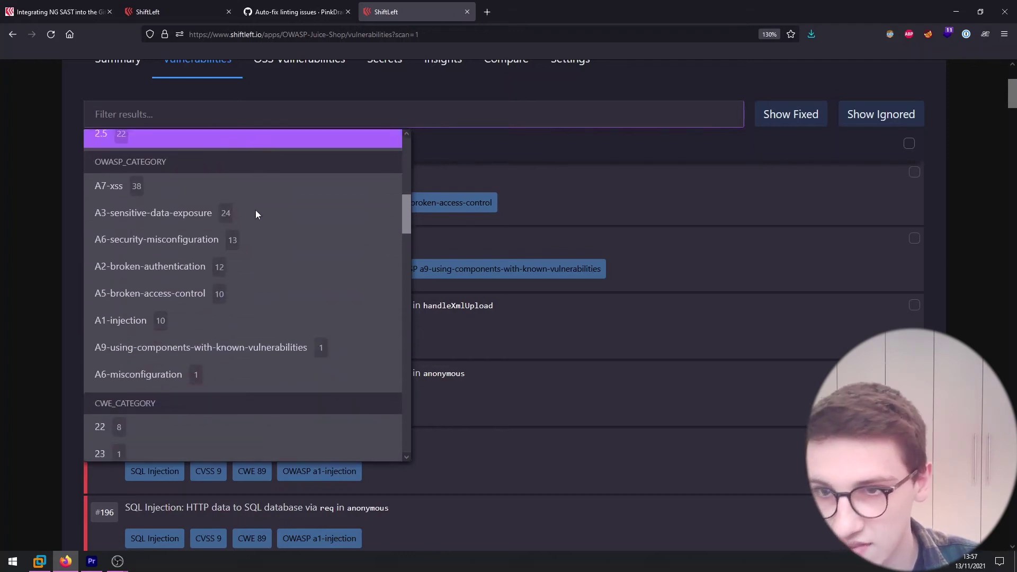
{"action": "scroll", "coordinate": [256, 207], "scroll_direction": "up", "scroll_amount": 3}
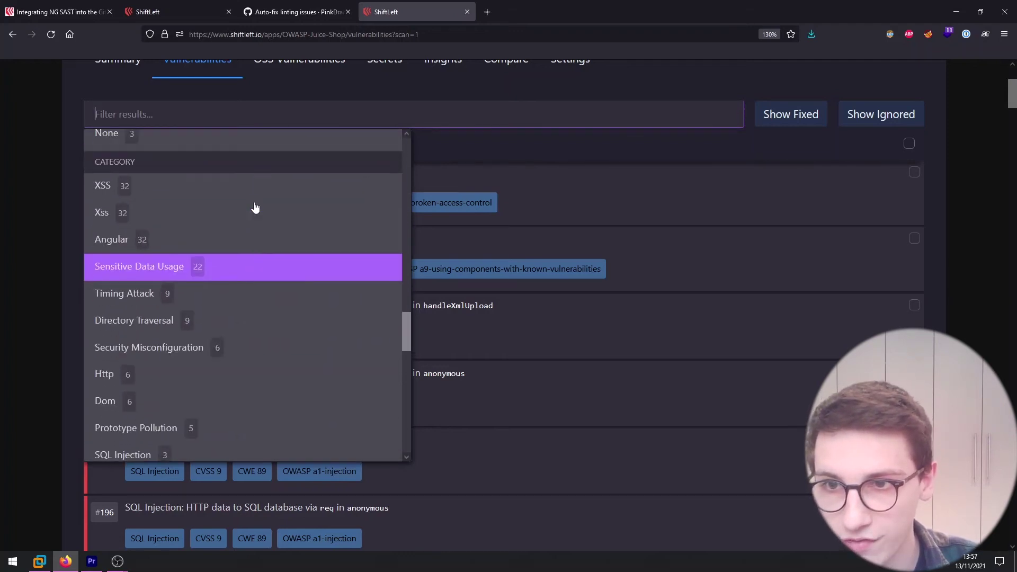
{"action": "scroll", "coordinate": [150, 214], "scroll_direction": "down", "scroll_amount": 10}
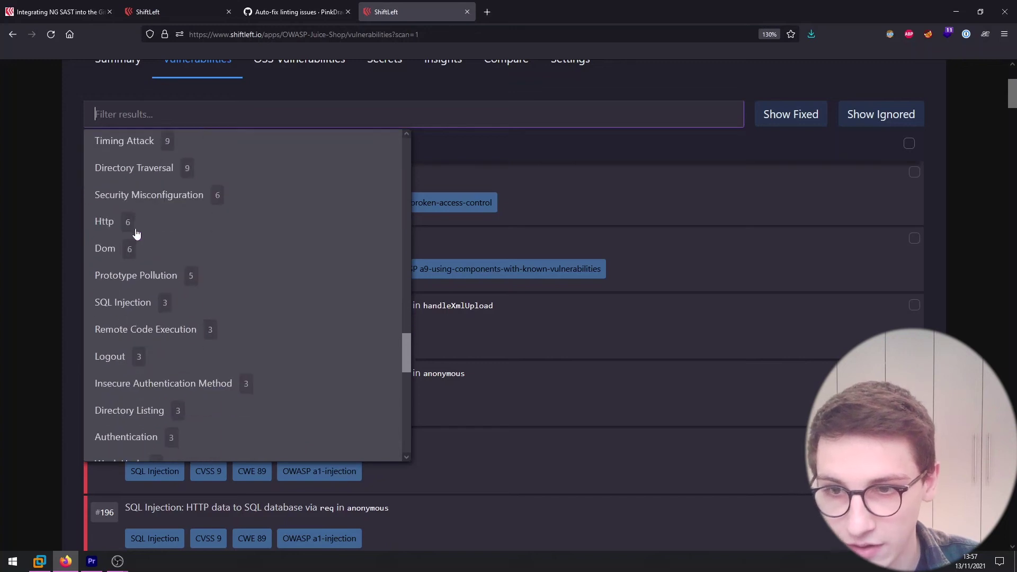
{"action": "scroll", "coordinate": [155, 222], "scroll_direction": "down", "scroll_amount": 4}
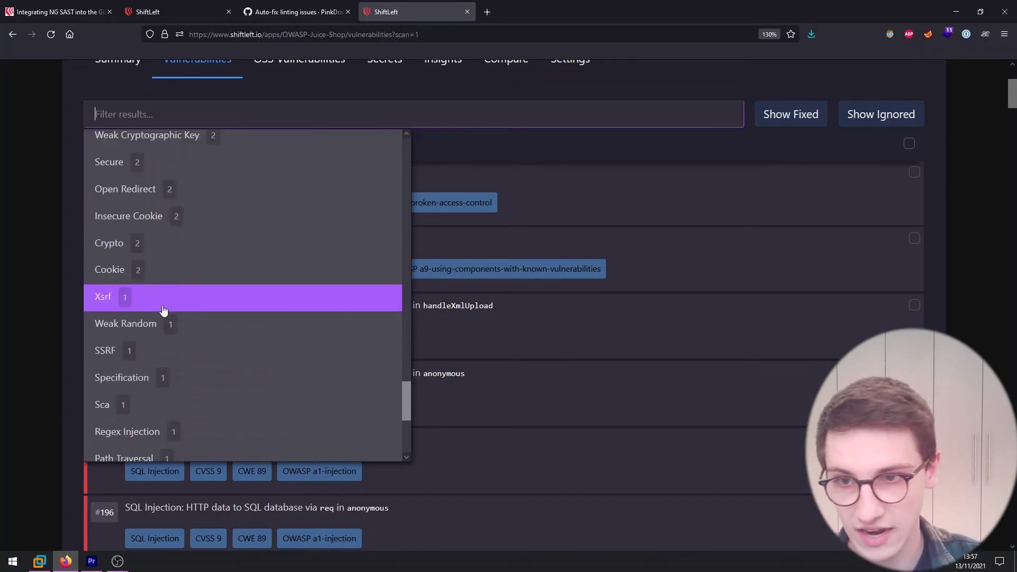
{"action": "scroll", "coordinate": [185, 286], "scroll_direction": "down", "scroll_amount": 2}
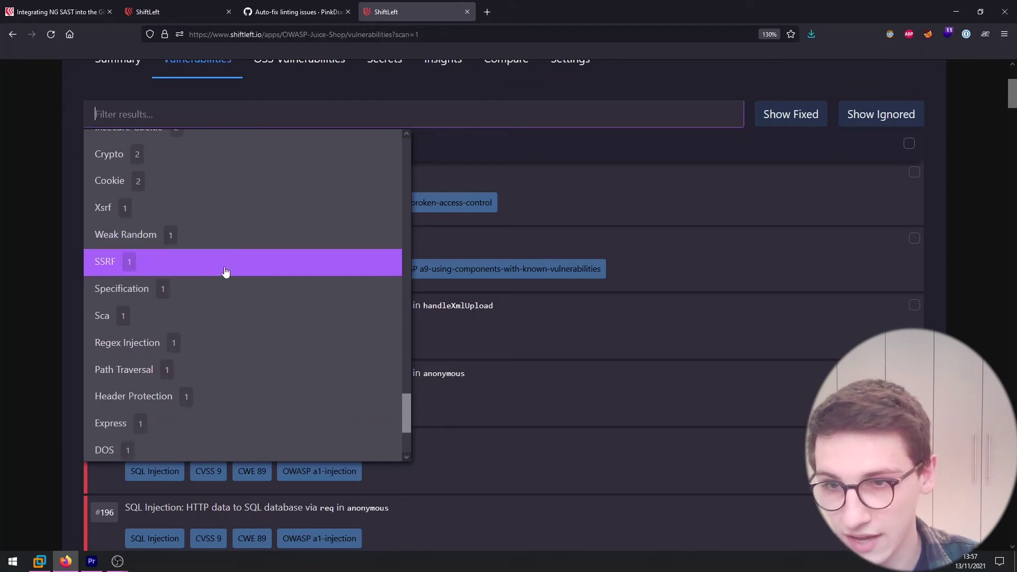
Filter to SSRF, open finding #131's data flow, and open profileImageUrlUpload.ts in a background tab.
{"action": "left_click", "coordinate": [139, 273]}
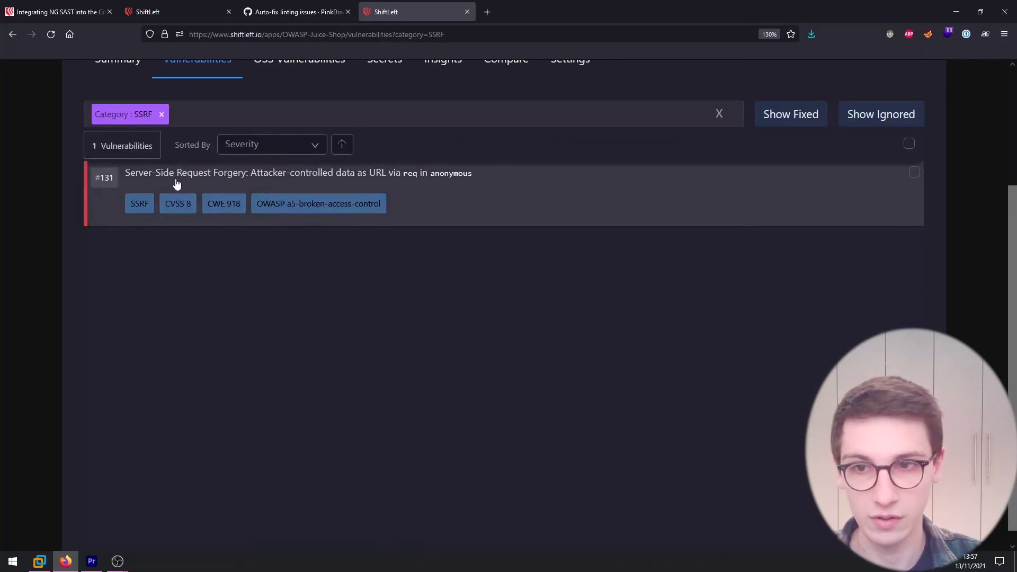
{"action": "left_click", "coordinate": [272, 183]}
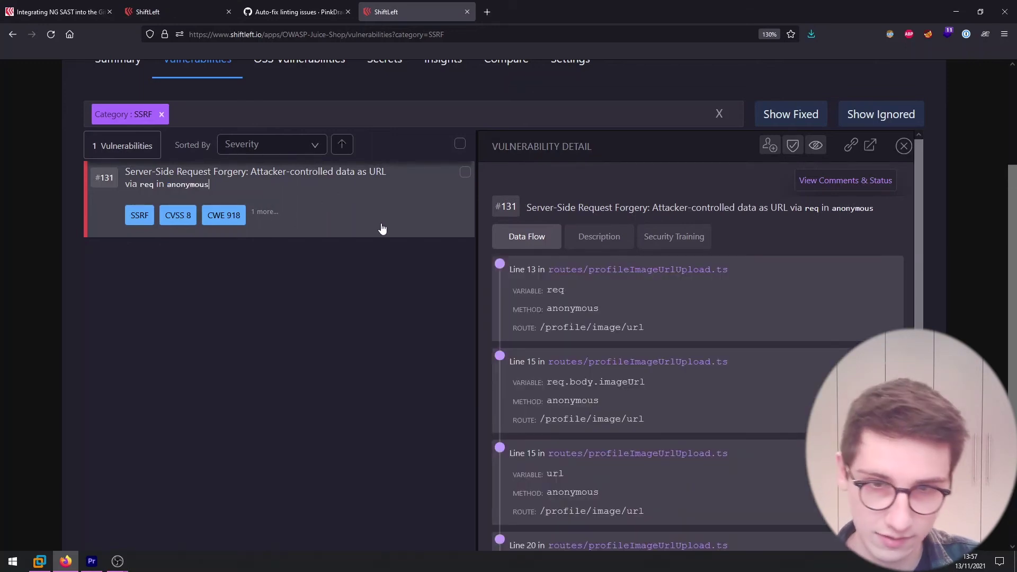
{"action": "middle_click", "coordinate": [601, 274]}
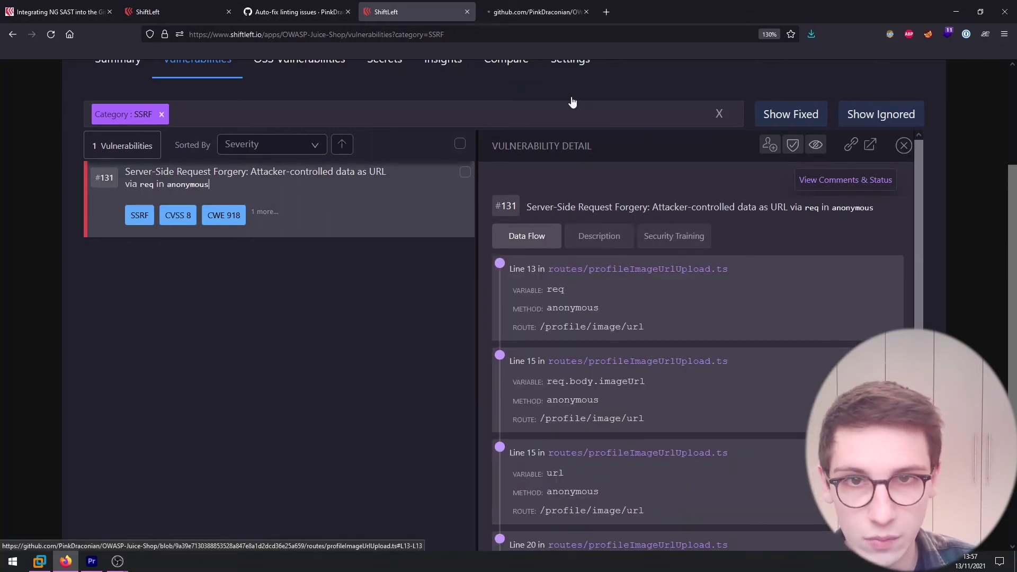
Inspect profileImageUrlUpload.ts on GitHub, highlighting the req parameter on line 13.
{"action": "left_click", "coordinate": [532, 11]}
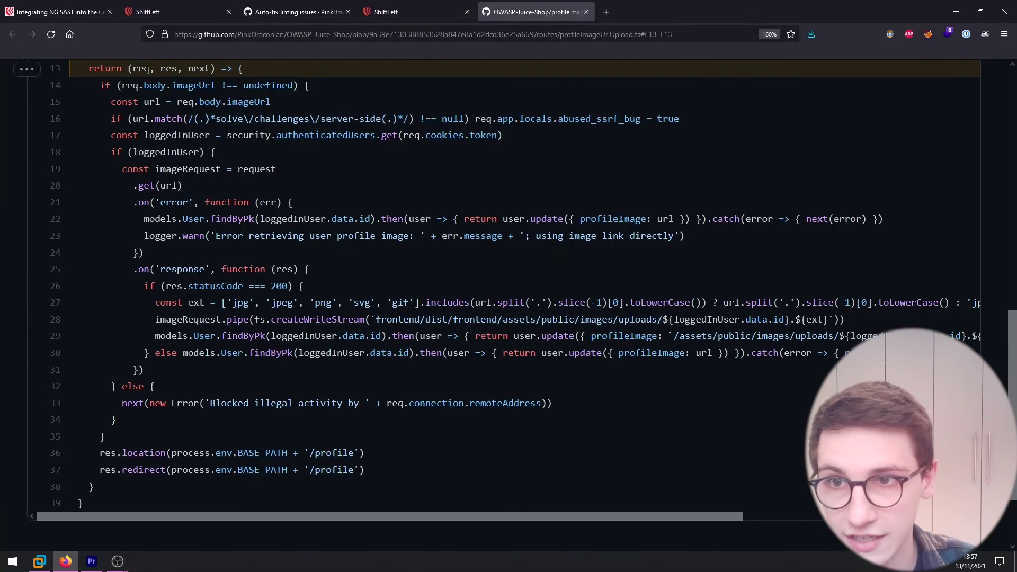
{"action": "left_click", "coordinate": [140, 68]}
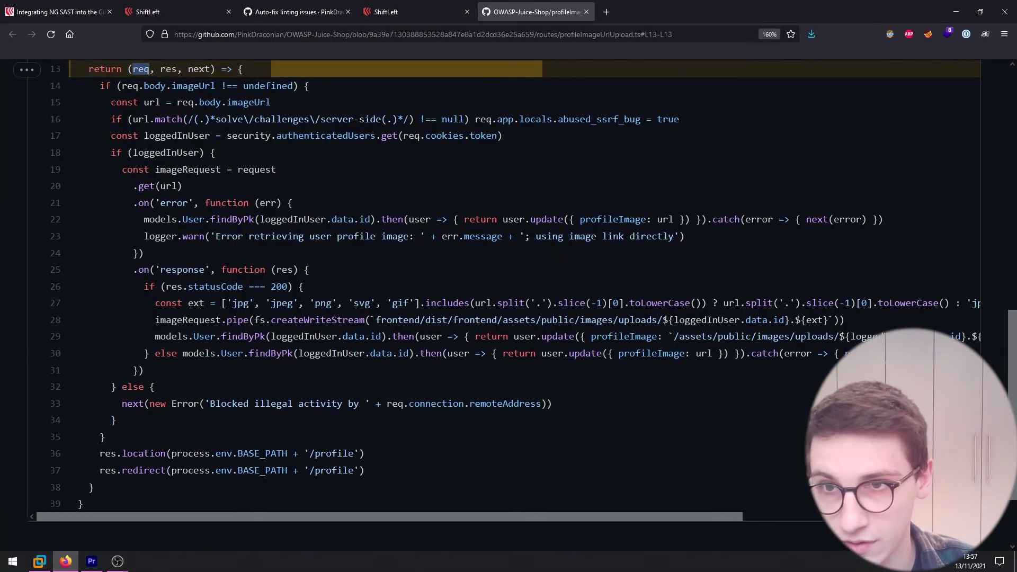
{"action": "scroll", "coordinate": [166, 175], "scroll_direction": "up", "scroll_amount": 10}
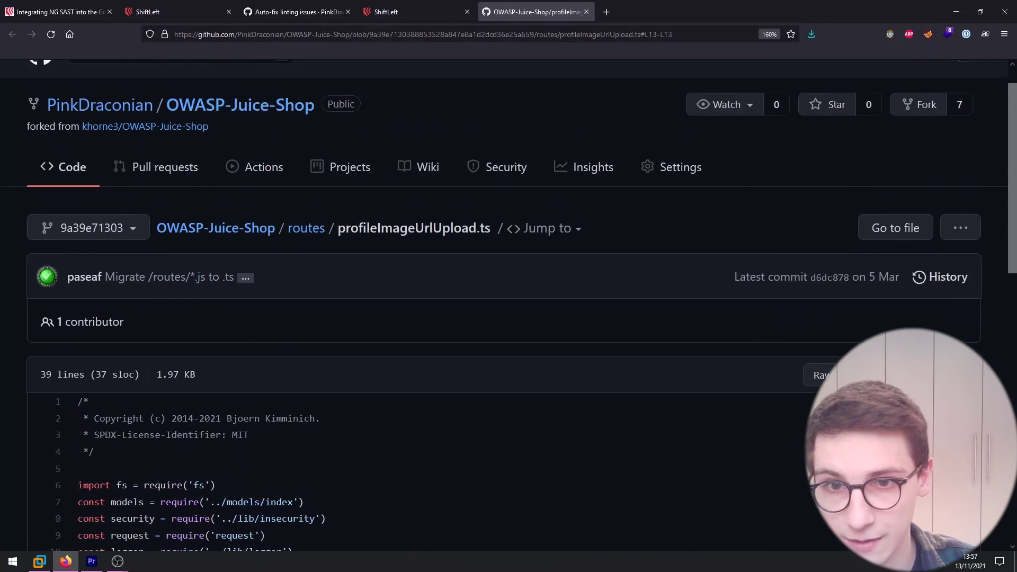
{"action": "scroll", "coordinate": [484, 277], "scroll_direction": "down", "scroll_amount": 9}
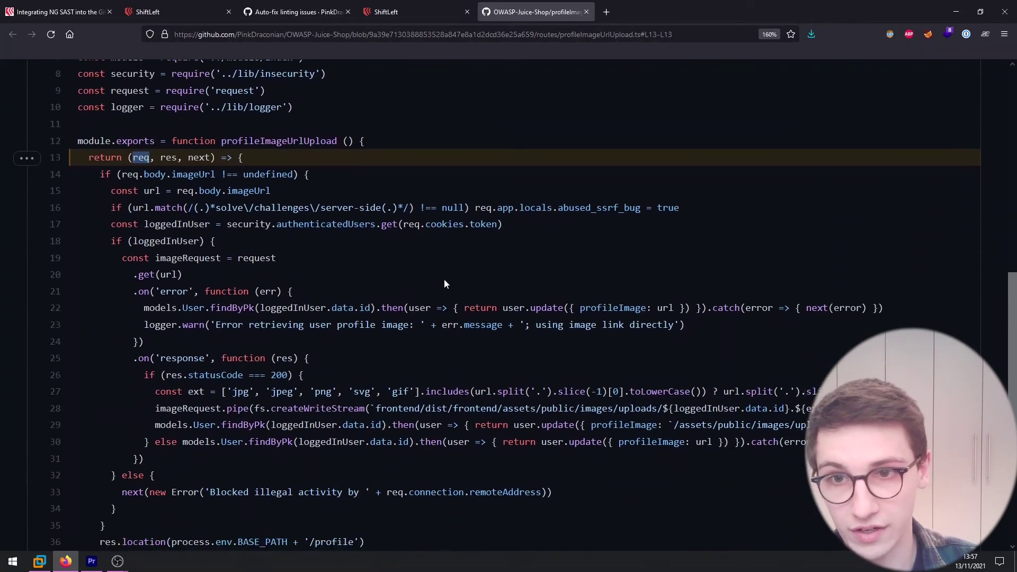
{"action": "scroll", "coordinate": [444, 279], "scroll_direction": "down", "scroll_amount": 2}
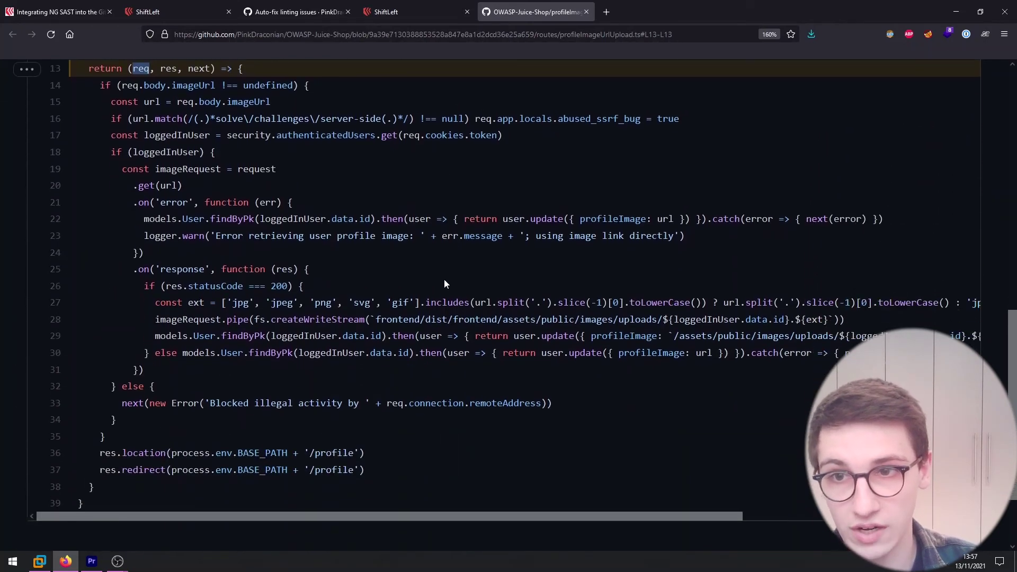
From the SSRF data flow, open the Line 20 location in a new tab and select its .get(url) call.
{"action": "left_click", "coordinate": [394, 20]}
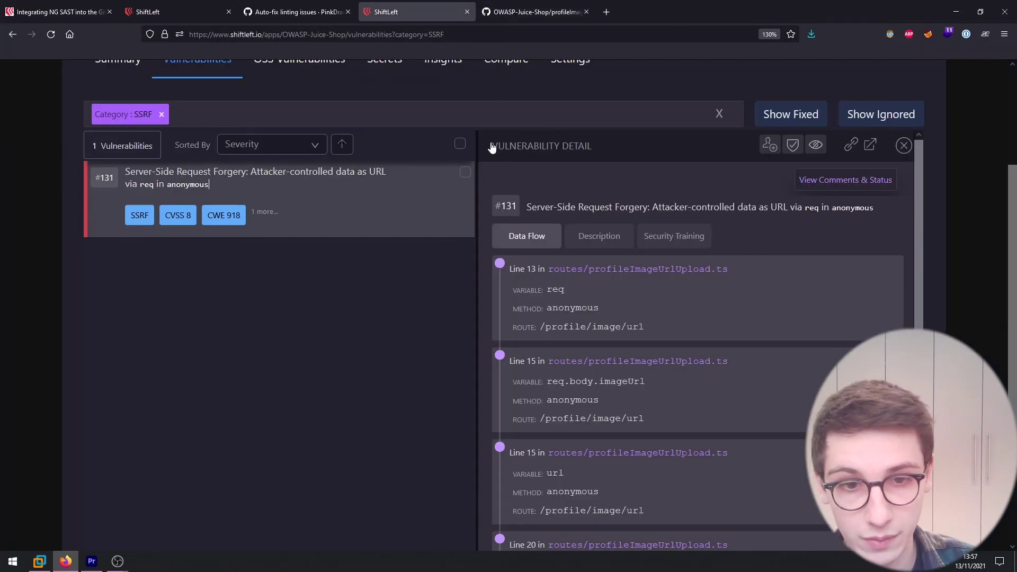
{"action": "scroll", "coordinate": [584, 297], "scroll_direction": "down", "scroll_amount": 2}
{"action": "left_click_drag", "start_coordinate": [547, 305], "coordinate": [651, 309]}
{"action": "scroll", "coordinate": [652, 310], "scroll_direction": "down", "scroll_amount": 2}
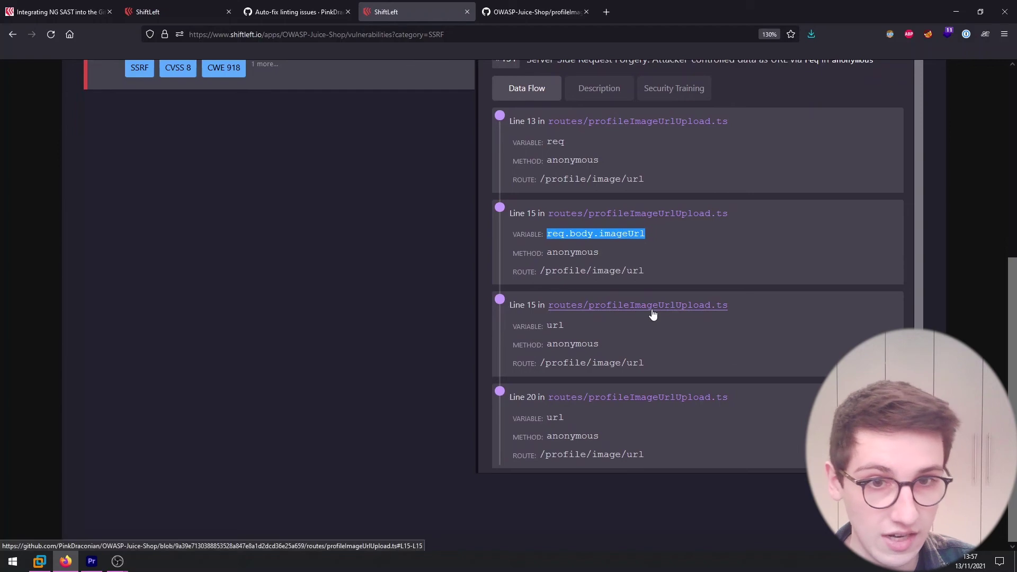
{"action": "double_click", "coordinate": [554, 326]}
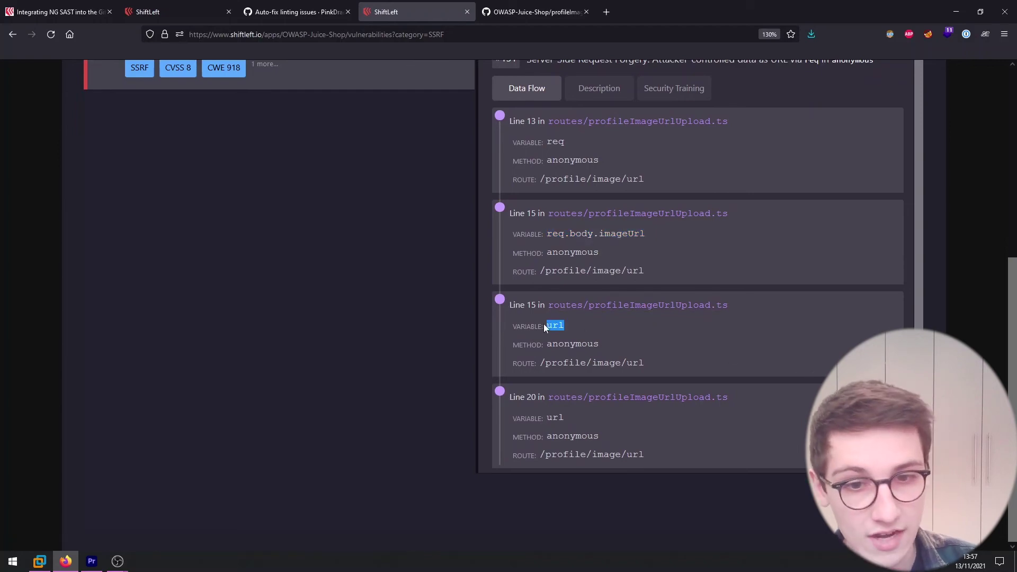
{"action": "middle_click", "coordinate": [592, 404]}
{"action": "left_click", "coordinate": [551, 11]}
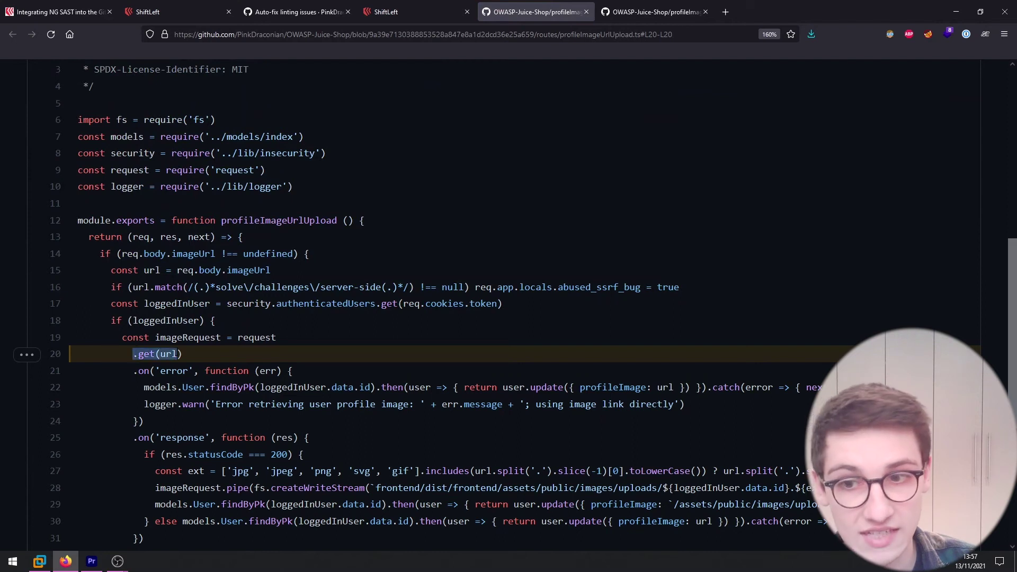
{"action": "left_click_drag", "start_coordinate": [180, 354], "coordinate": [201, 361]}
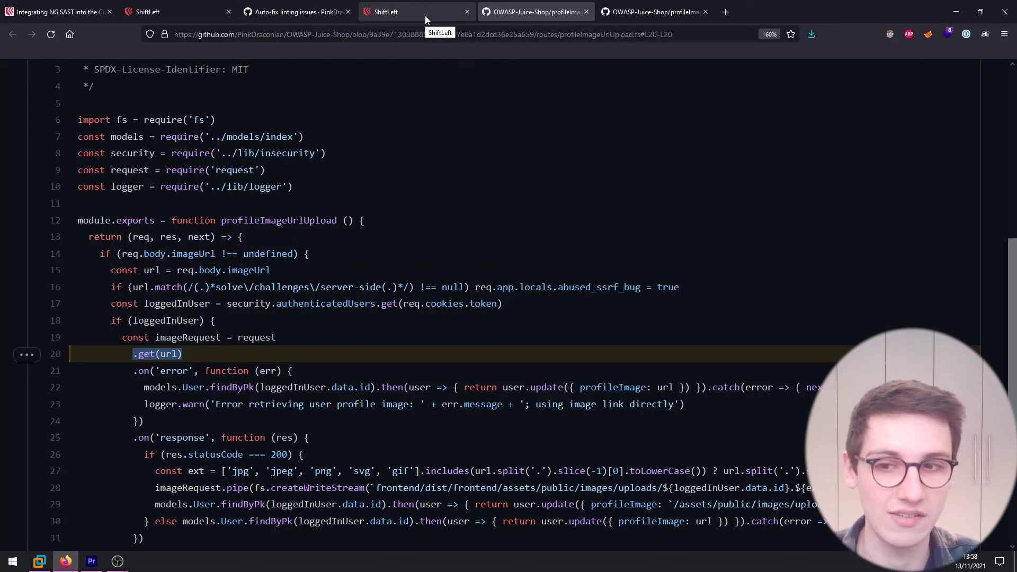
{"action": "left_click", "coordinate": [188, 354]}
Show SSRF finding #131's Description tab and highlight parts of its issue explanation.
{"action": "left_click", "coordinate": [396, 12]}
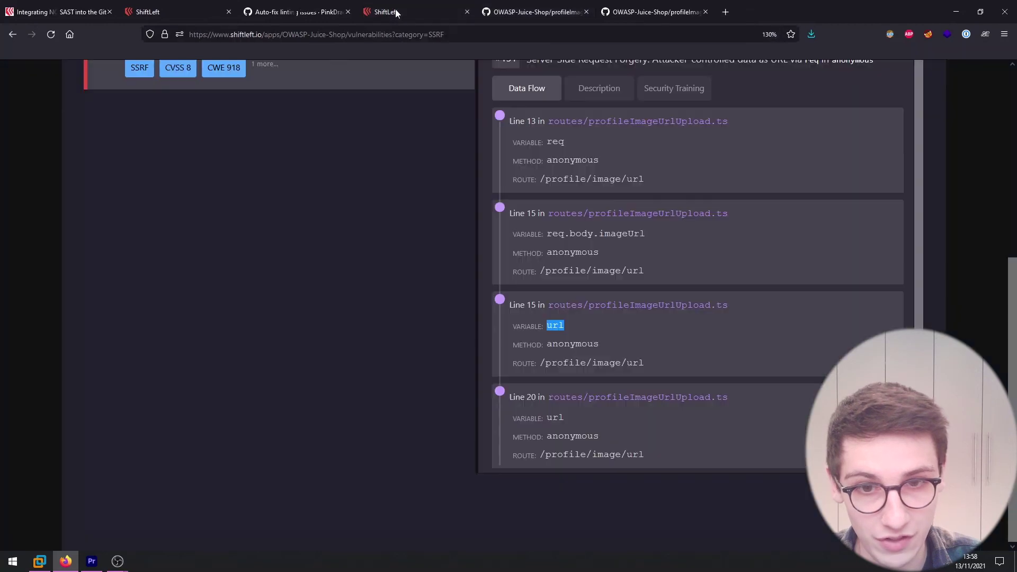
{"action": "left_click", "coordinate": [623, 89]}
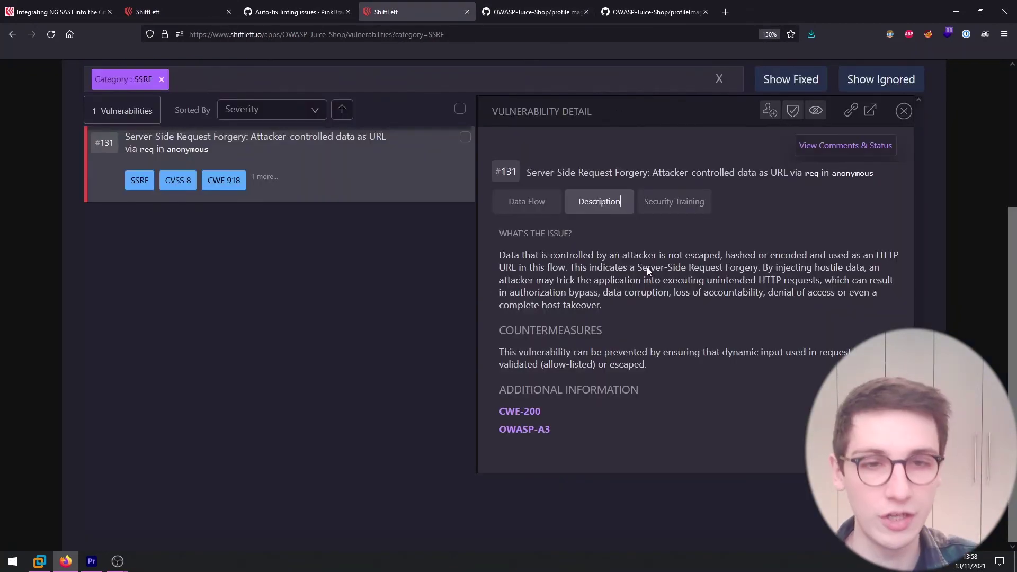
{"action": "left_click_drag", "start_coordinate": [499, 255], "coordinate": [574, 255]}
{"action": "left_click", "coordinate": [580, 280]}
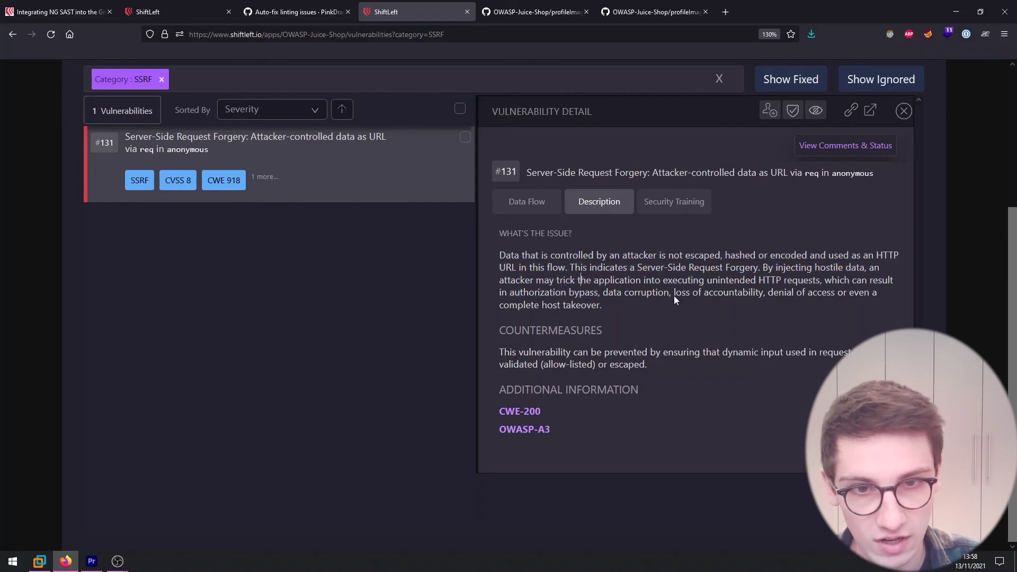
{"action": "left_click_drag", "start_coordinate": [697, 322], "coordinate": [546, 267]}
{"action": "left_click", "coordinate": [708, 324]}
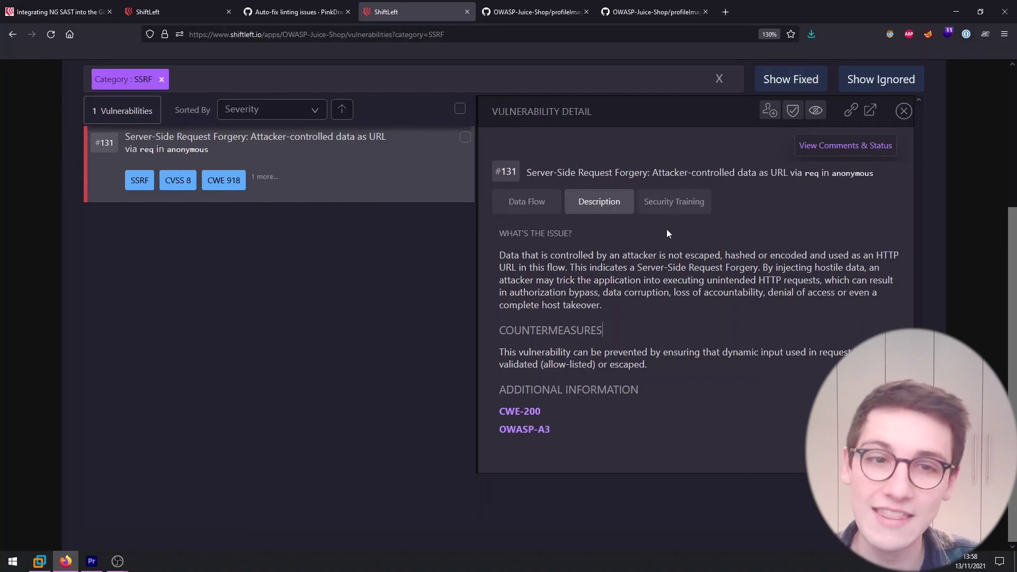
Open the Kontra SSRF training, advance to the Vulnerability step and load the CapitalTen website.
{"action": "left_click", "coordinate": [672, 207]}
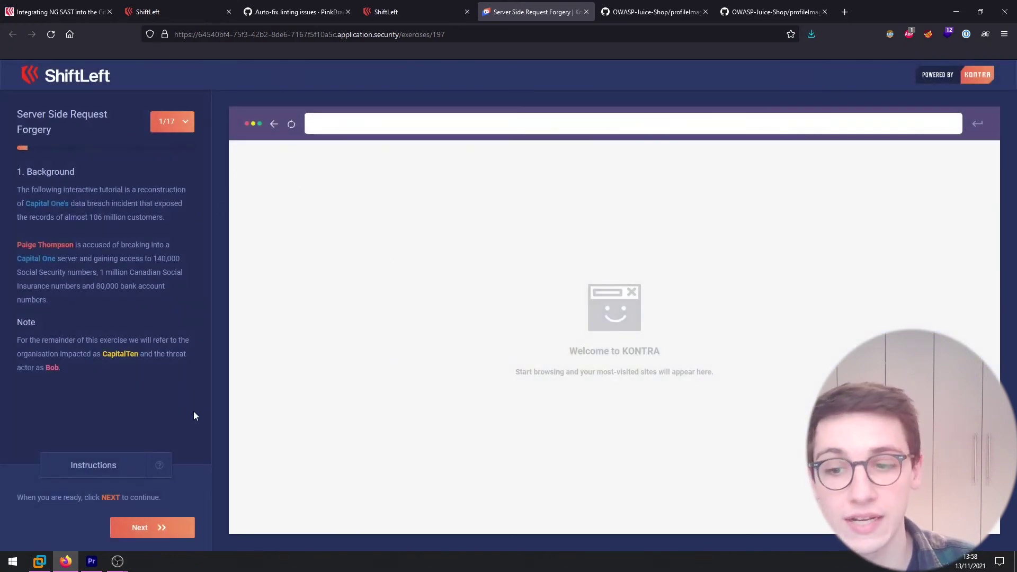
{"action": "left_click", "coordinate": [159, 528]}
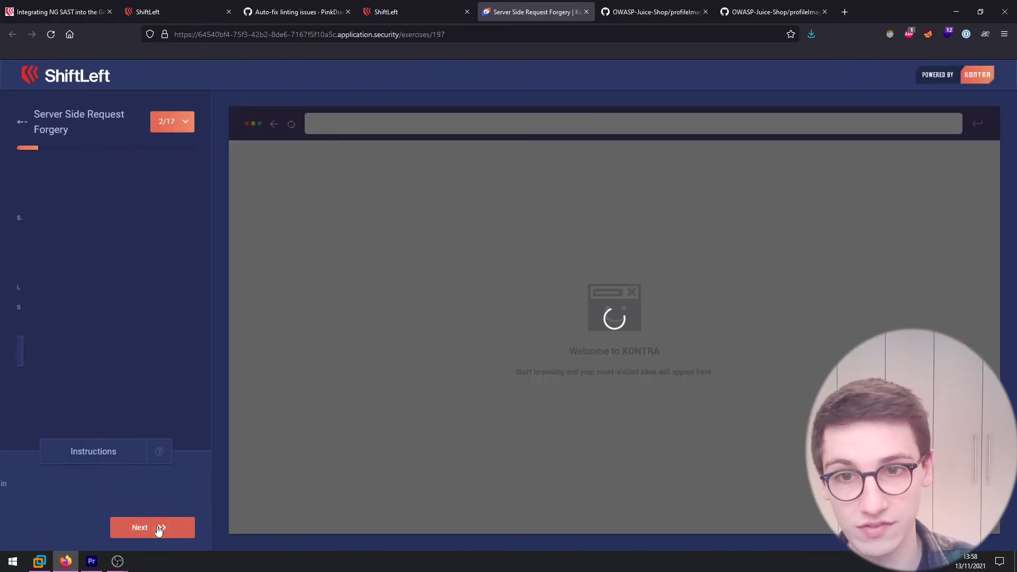
{"action": "left_click", "coordinate": [93, 347]}
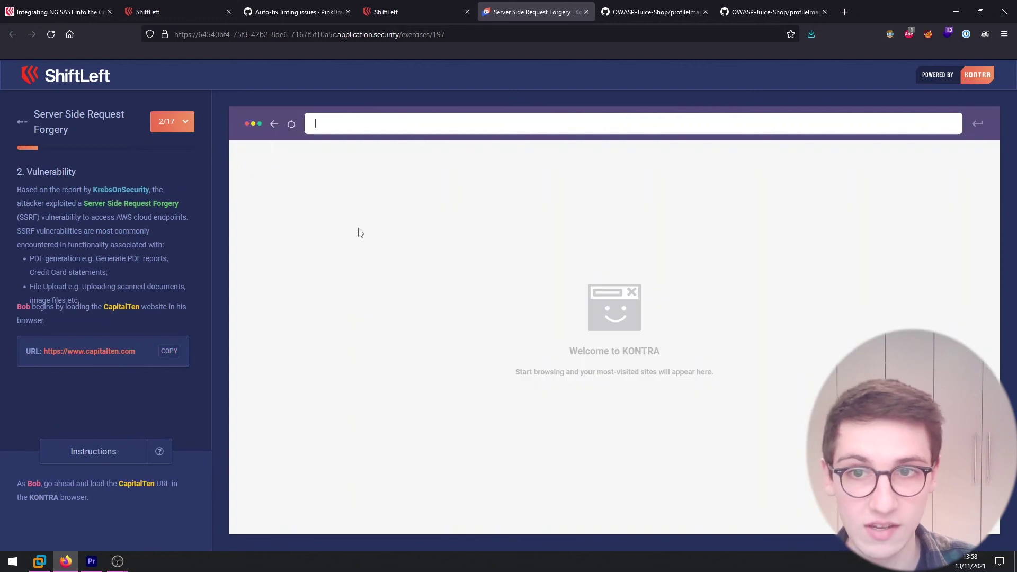
{"action": "left_click", "coordinate": [979, 120]}
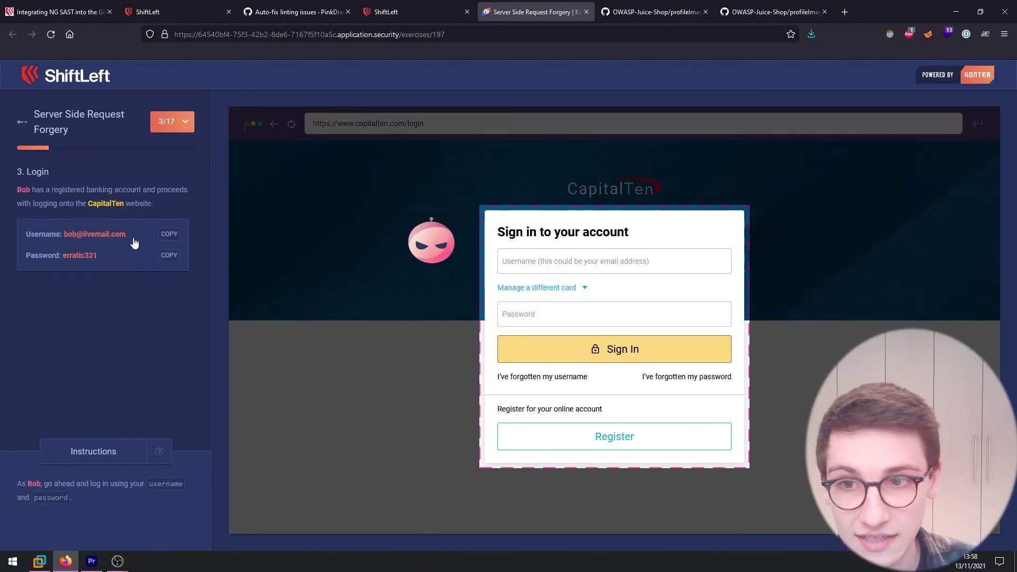
Sign in to CapitalTen with the provided username and password, then return to the ShiftLeft finding.
{"action": "left_click", "coordinate": [169, 234]}
{"action": "left_click", "coordinate": [573, 270]}
{"action": "key", "text": "ctrl+v"}
{"action": "left_click", "coordinate": [169, 255]}
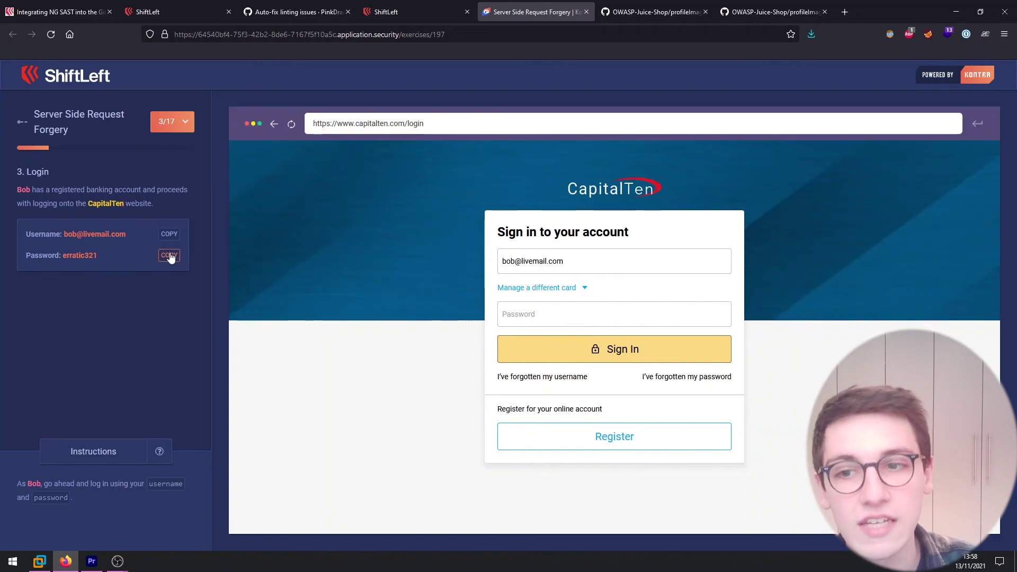
{"action": "left_click", "coordinate": [594, 322]}
{"action": "key", "text": "ctrl+v"}
{"action": "left_click", "coordinate": [615, 349]}
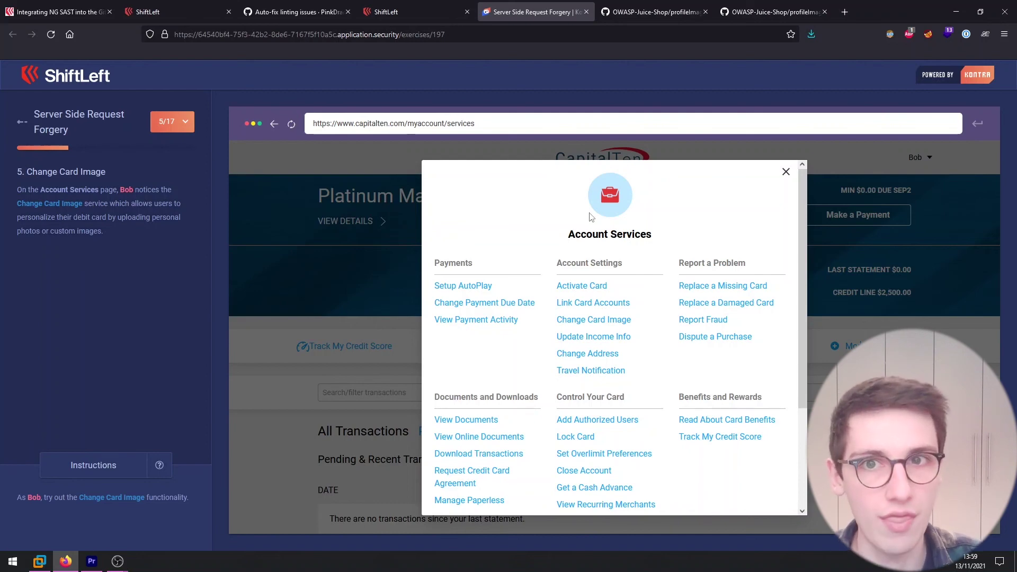
{"action": "left_click", "coordinate": [401, 12]}
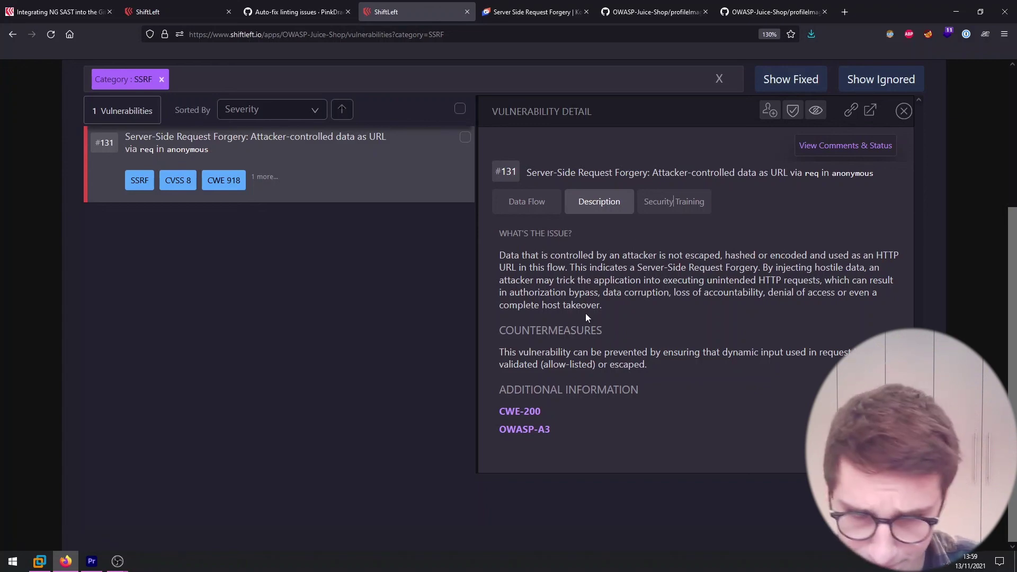
Reset the Vulnerabilities tab to list all 109 OWASP-Juice-Shop findings, briefly checking the profile page.
{"action": "scroll", "coordinate": [586, 313], "scroll_direction": "up", "scroll_amount": 3}
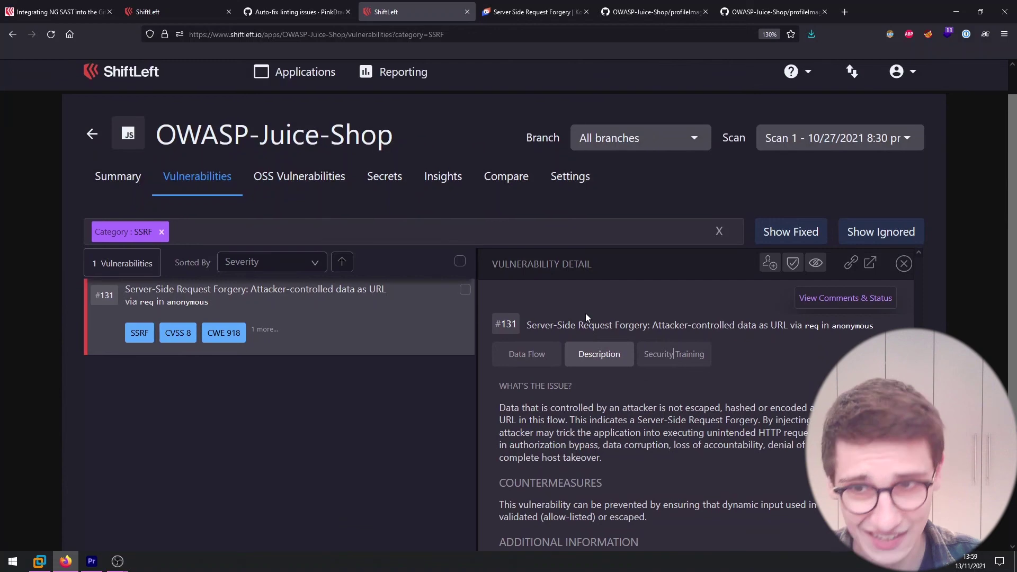
{"action": "left_click", "coordinate": [192, 181]}
{"action": "scroll", "coordinate": [477, 445], "scroll_direction": "down", "scroll_amount": 15}
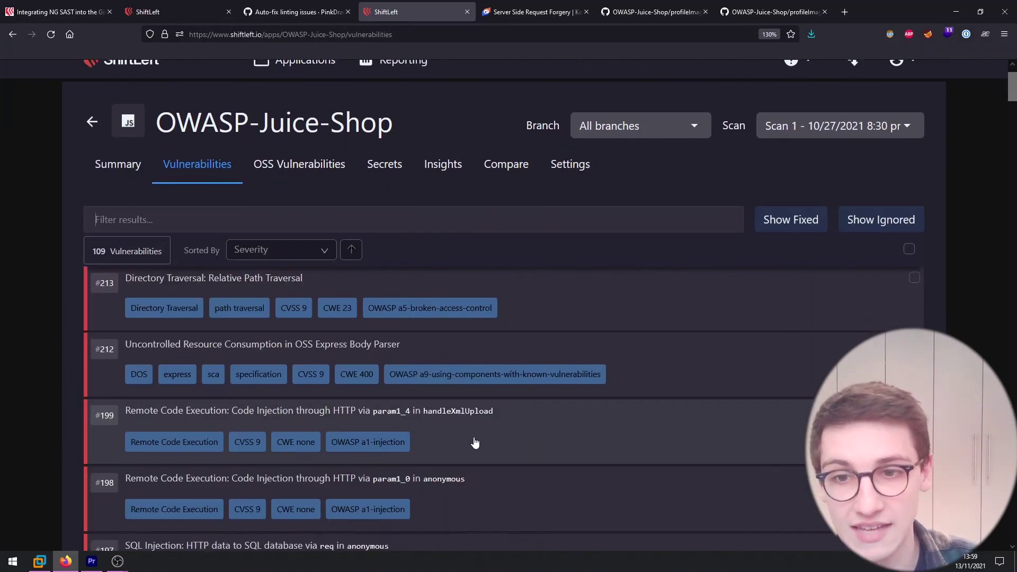
{"action": "scroll", "coordinate": [484, 411], "scroll_direction": "up", "scroll_amount": 20}
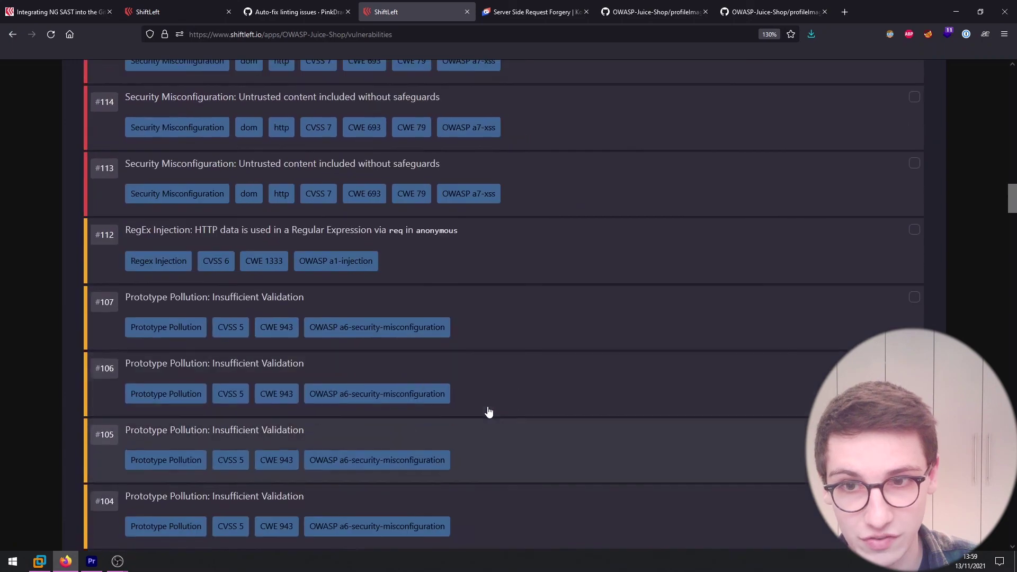
{"action": "scroll", "coordinate": [491, 413], "scroll_direction": "up", "scroll_amount": 4}
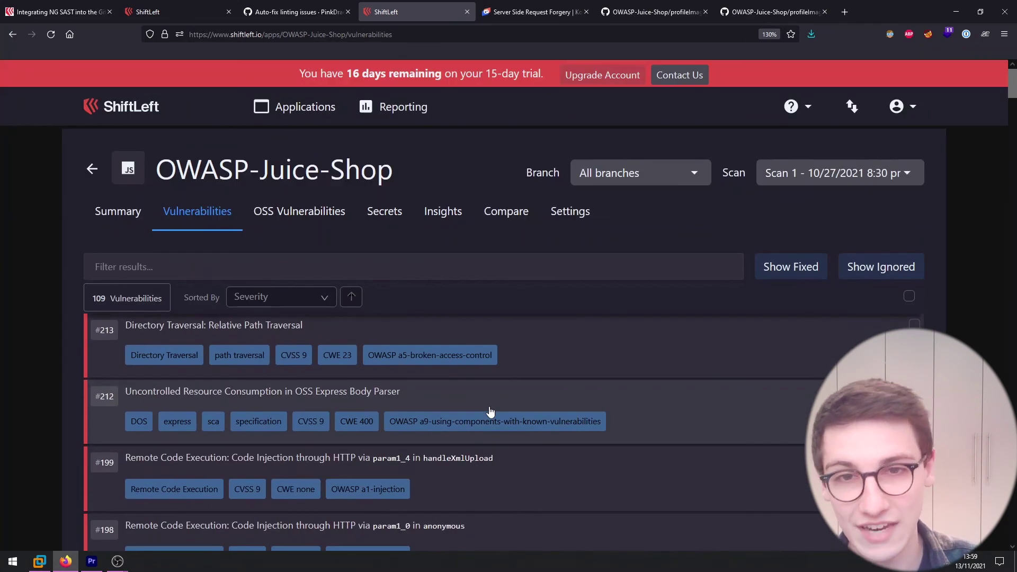
{"action": "scroll", "coordinate": [495, 410], "scroll_direction": "down", "scroll_amount": 1}
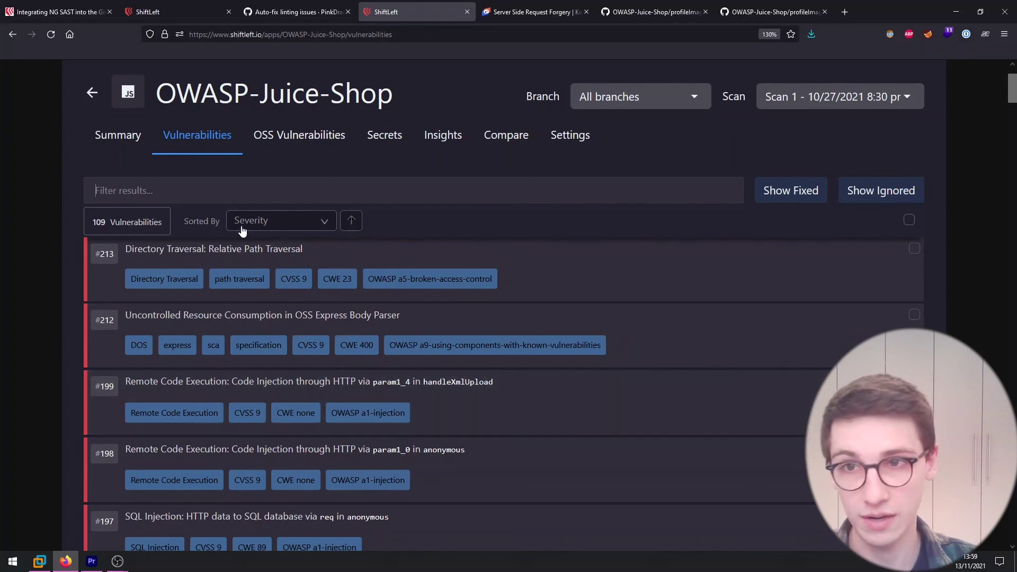
{"action": "left_click", "coordinate": [139, 12]}
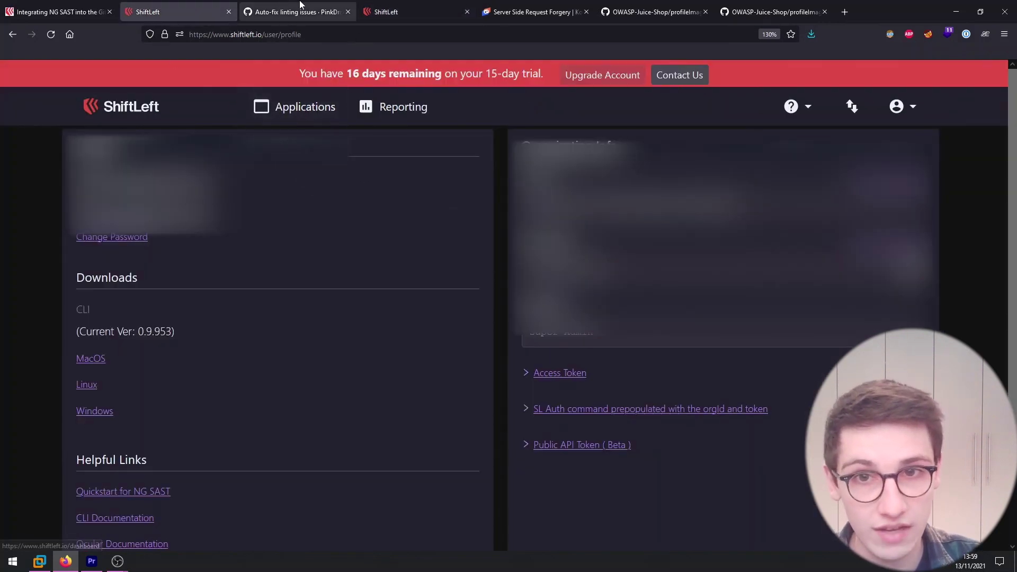
{"action": "left_click", "coordinate": [398, 11]}
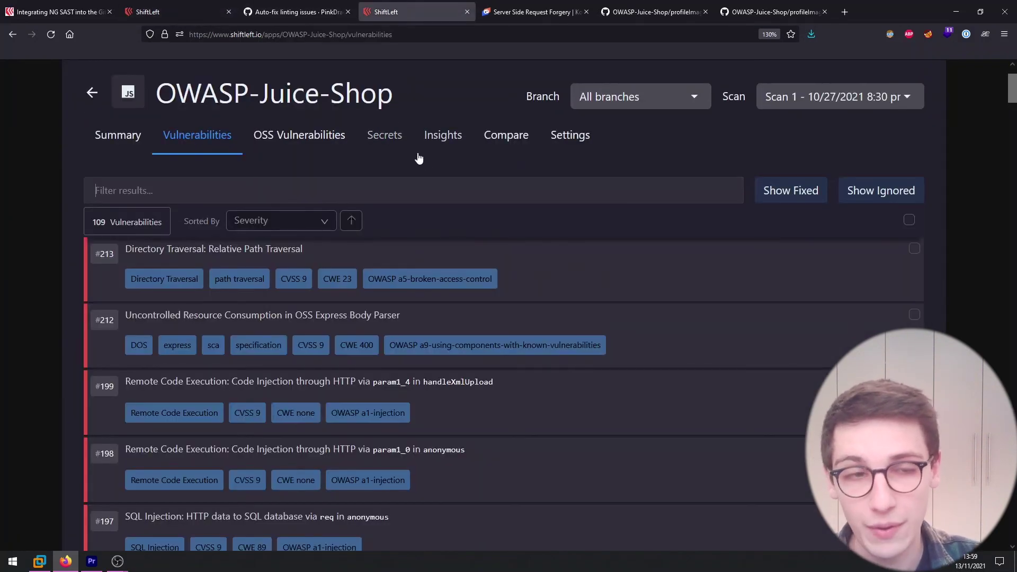